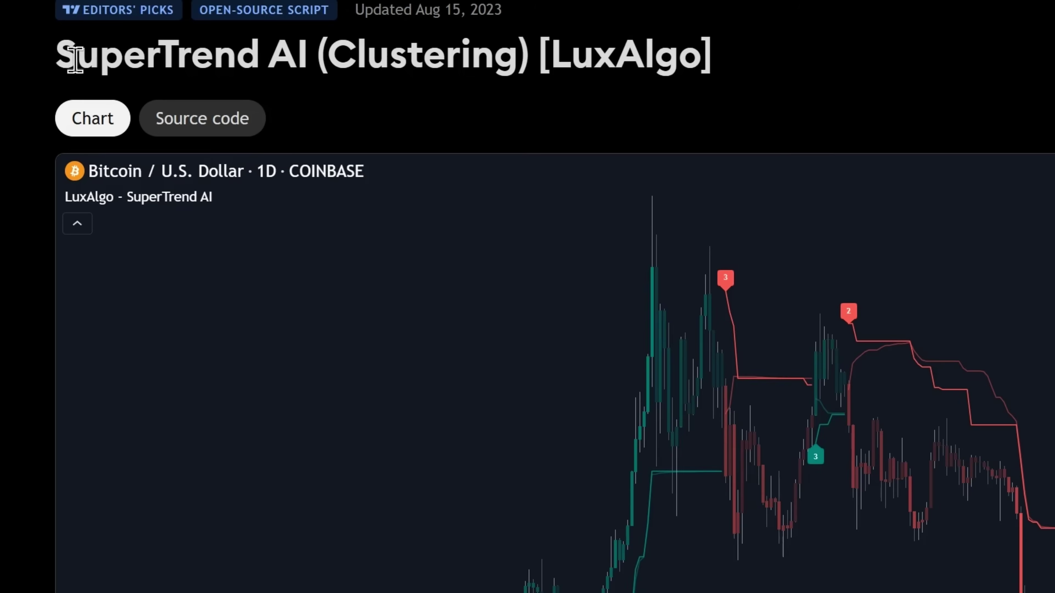
Highlight 'SuperTrend AI', '(Clustering)' and 'LuxAlgo' in the script title.
left_click_drag(56, 54, 218, 73)
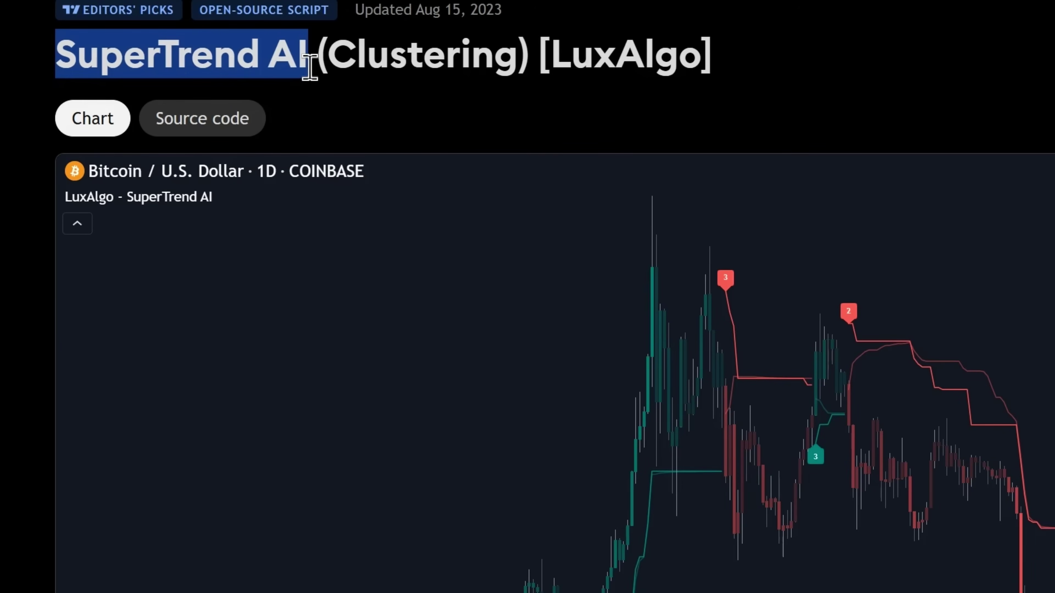
left_click_drag(328, 56, 433, 76)
left_click_drag(547, 52, 737, 71)
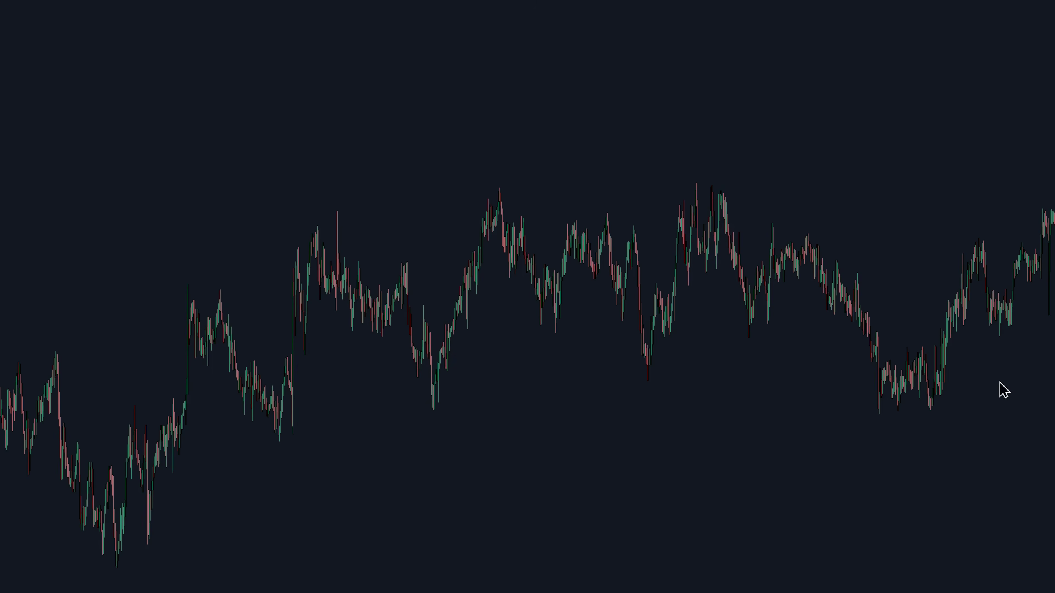
Pan and zoom the chart, then search for the symbol 'BTCC'.
left_click_drag(839, 376, 501, 365)
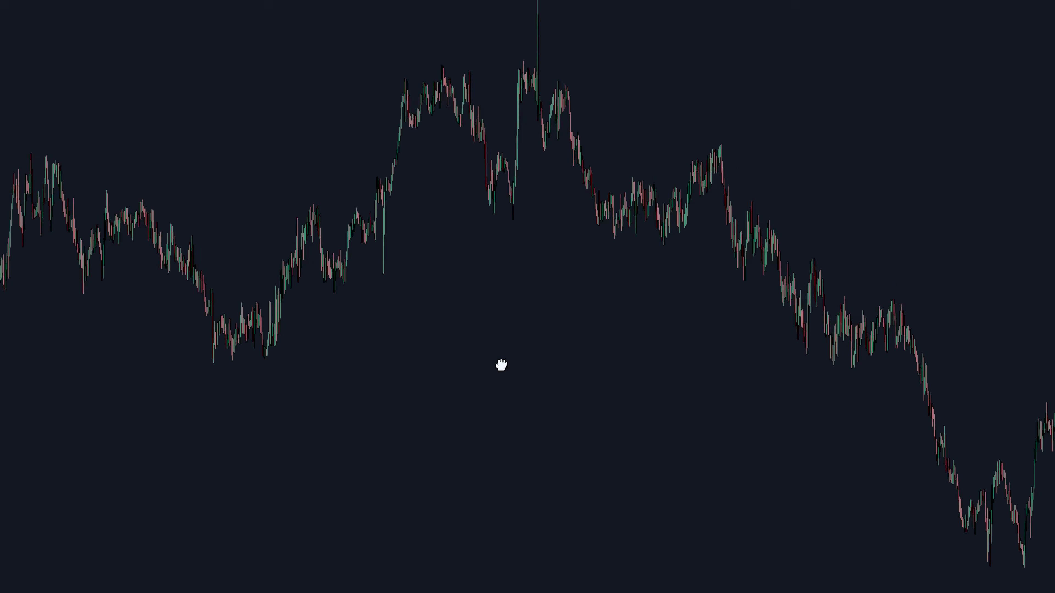
scroll(427, 346, "up", 10)
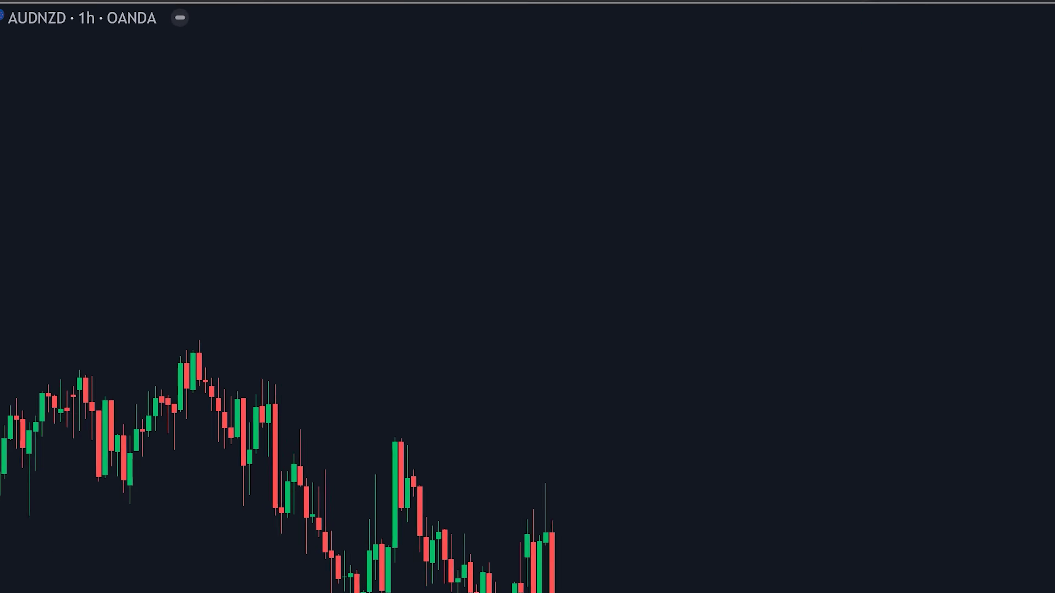
left_click(148, 23)
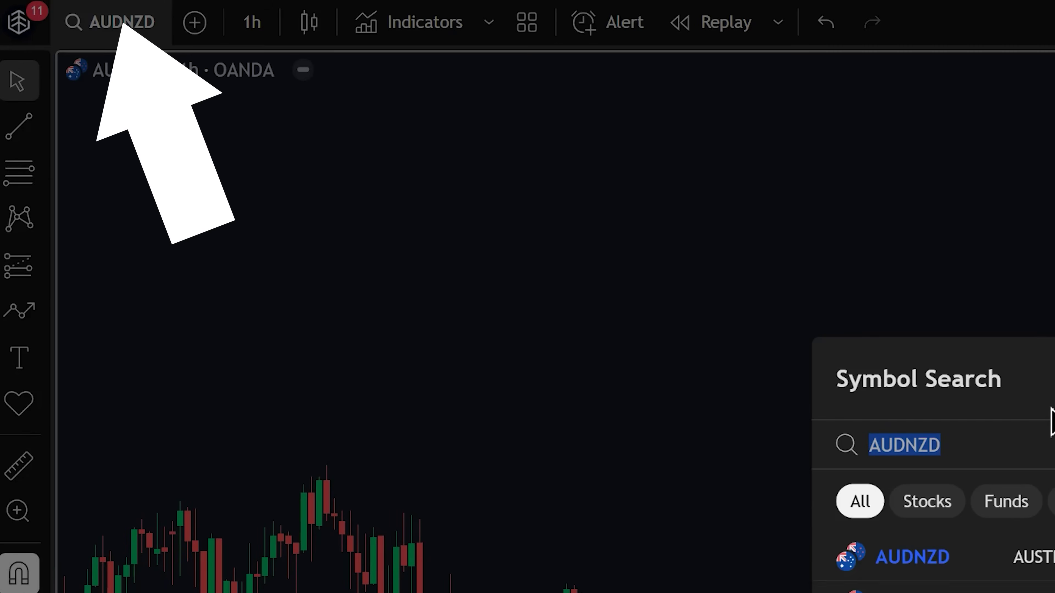
type("BTCC")
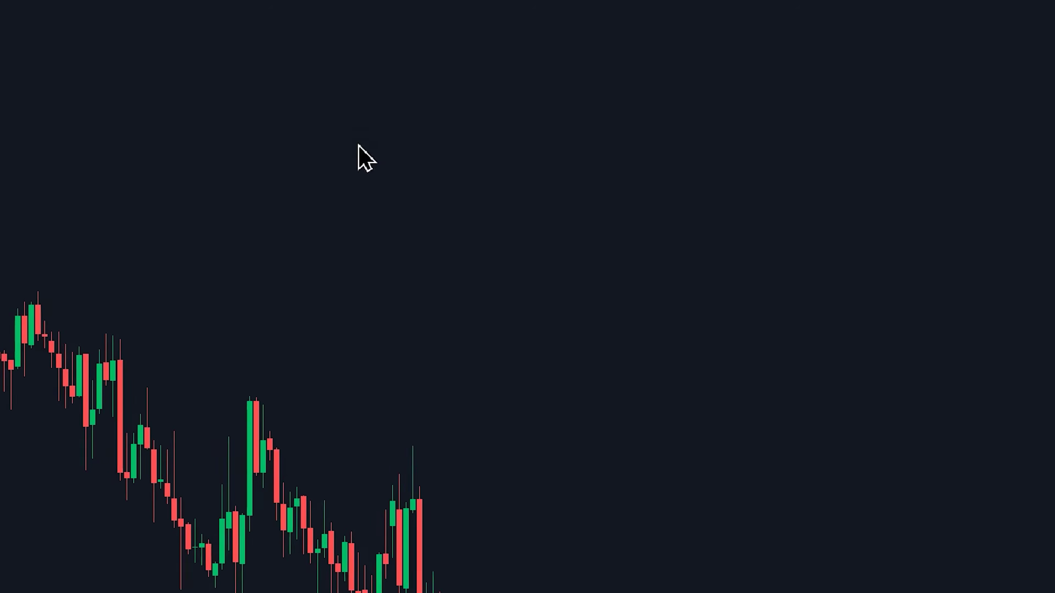
Add SuperTrend AI (Clustering) [LuxAlgo] via an indicator search for 'supertrend ai clu'.
left_click(457, 25)
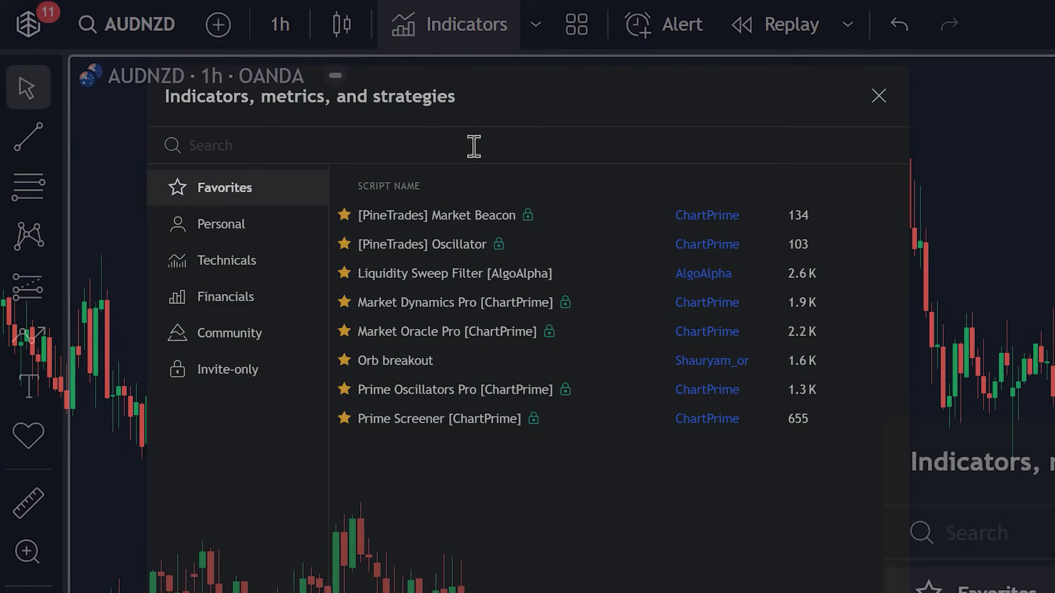
type("supertrend ai clu")
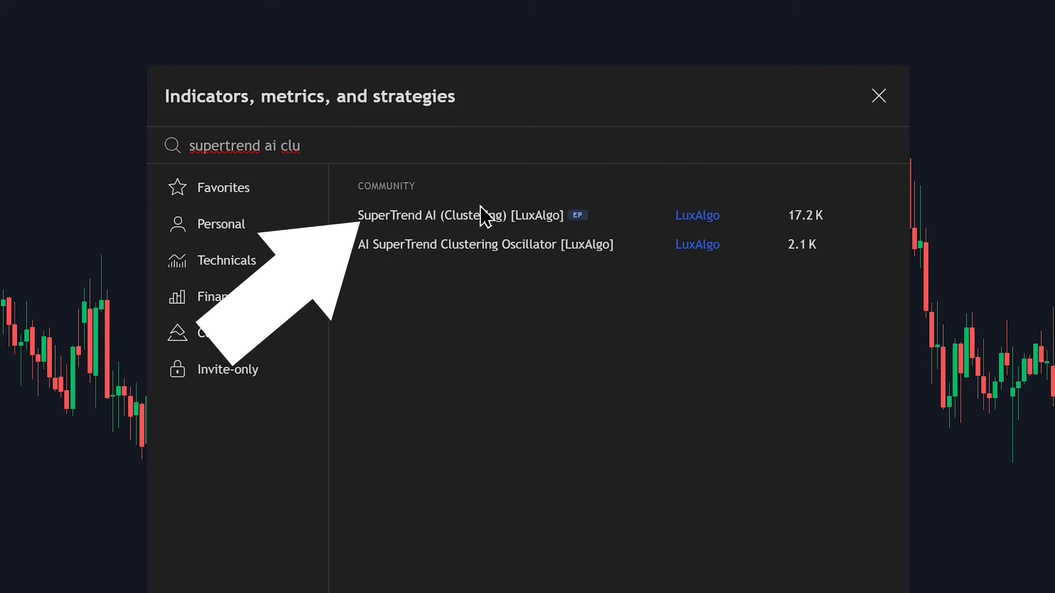
left_click(478, 225)
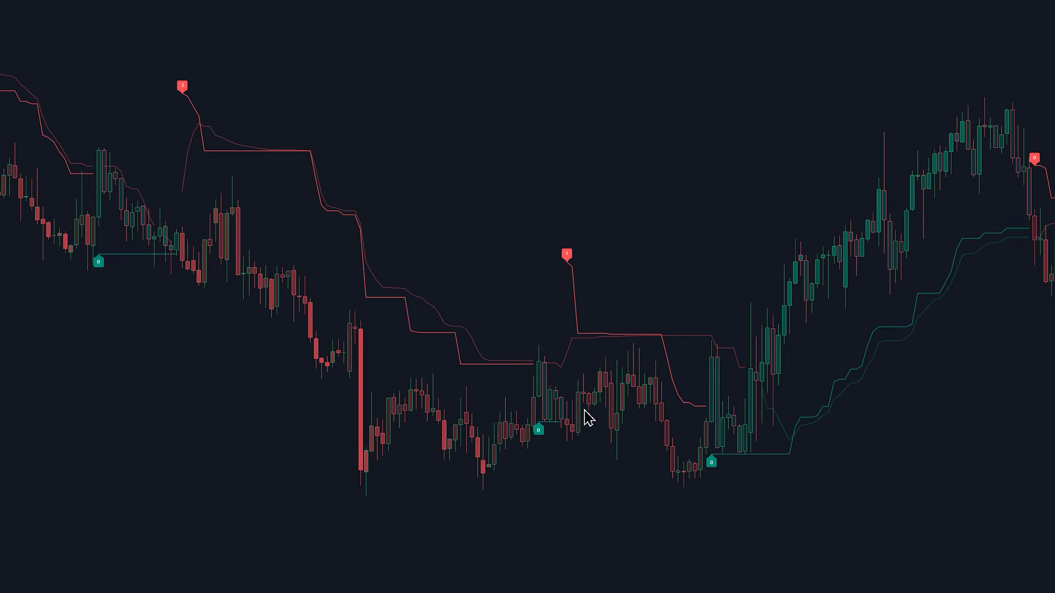
Zoom, pan and compress the price scale of the AUDNZD chart to inspect earlier numbered signals.
scroll(584, 419, "down", 3)
left_click_drag(685, 437, 680, 435)
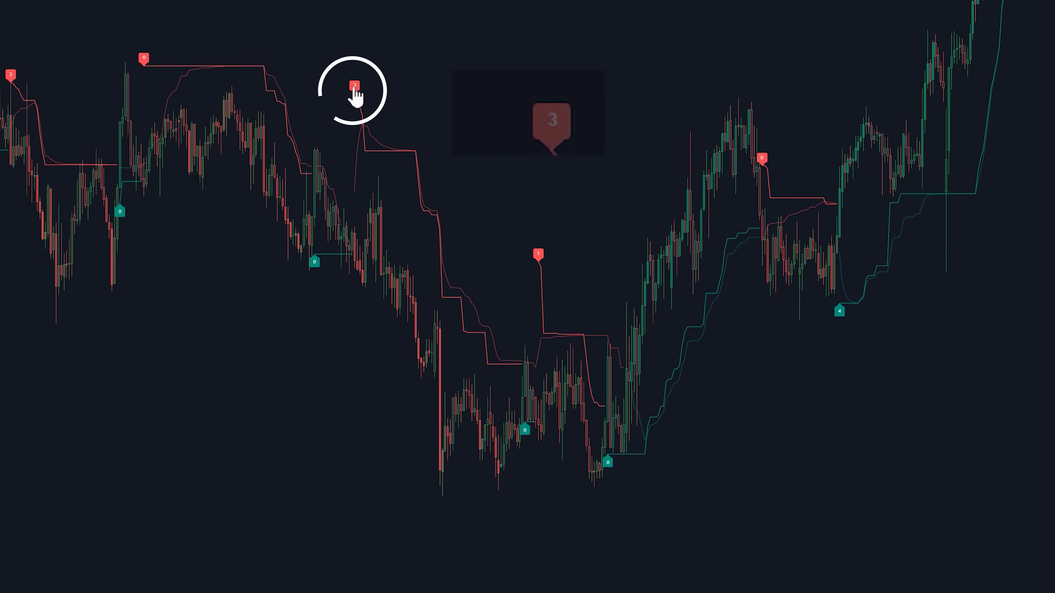
scroll(523, 377, "up", 5)
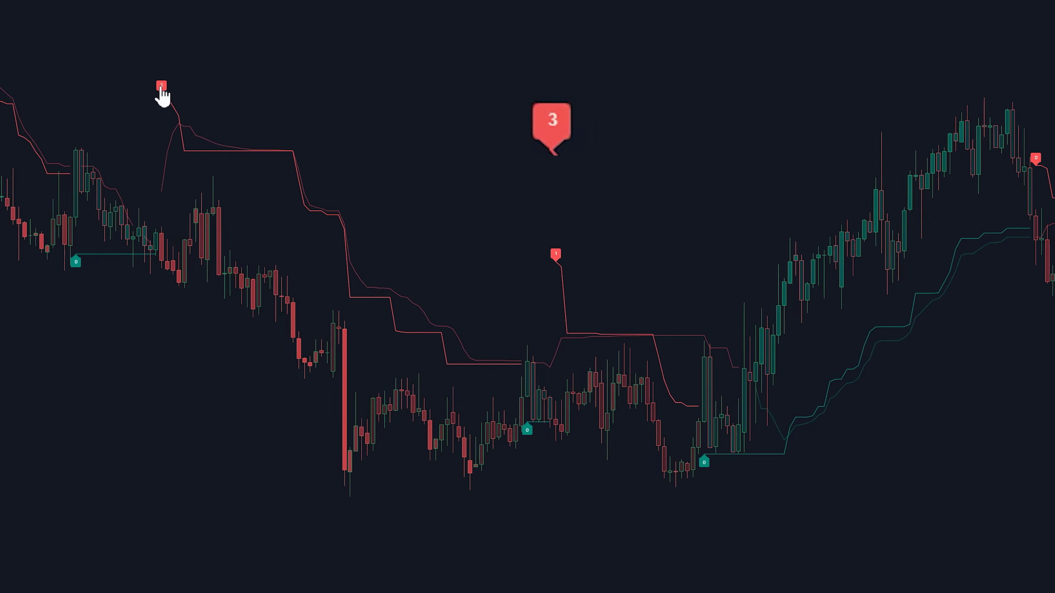
scroll(162, 96, "up", 2)
scroll(161, 97, "down", 6)
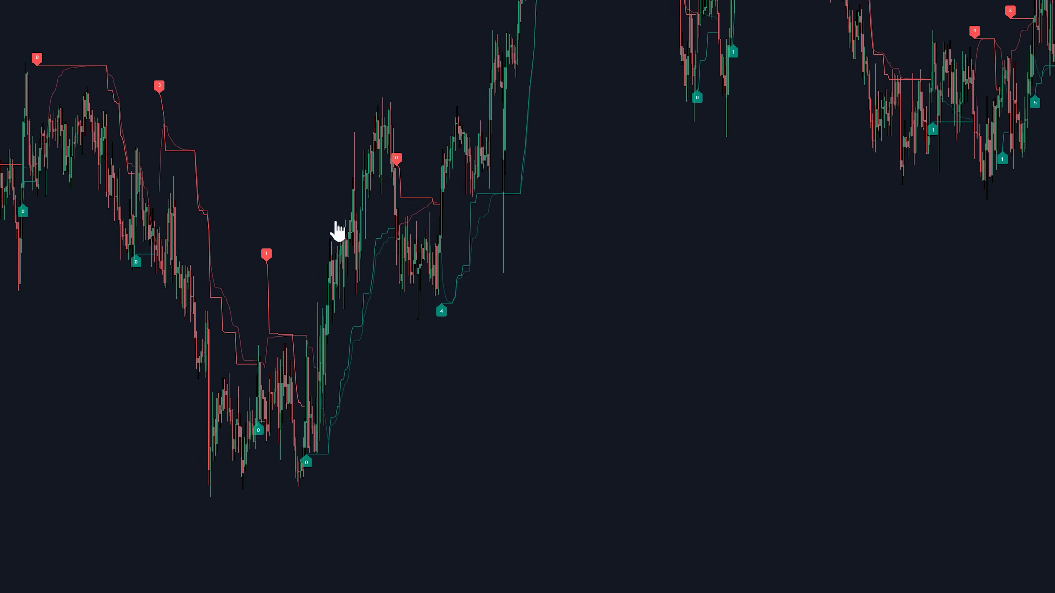
scroll(267, 258, "up", 7)
left_click_drag(316, 465, 351, 466)
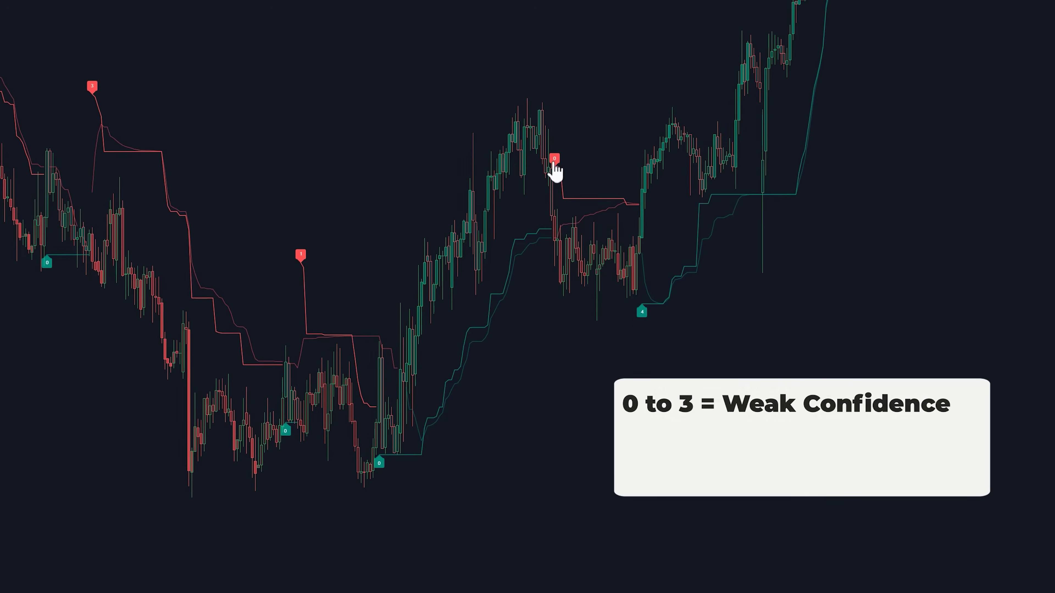
scroll(555, 173, "up", 5)
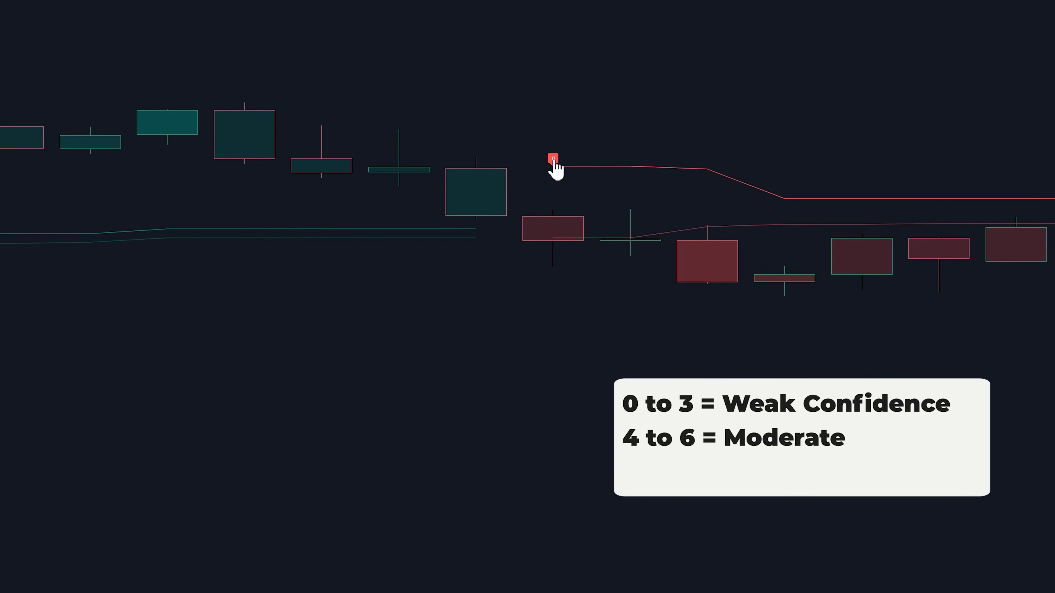
scroll(555, 169, "down", 6)
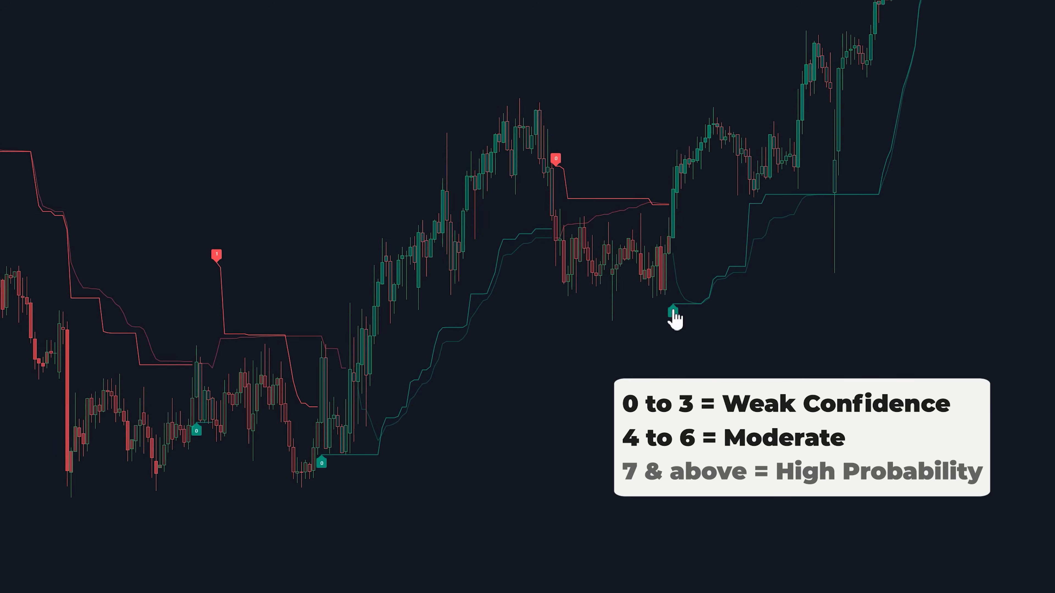
scroll(675, 320, "down", 3)
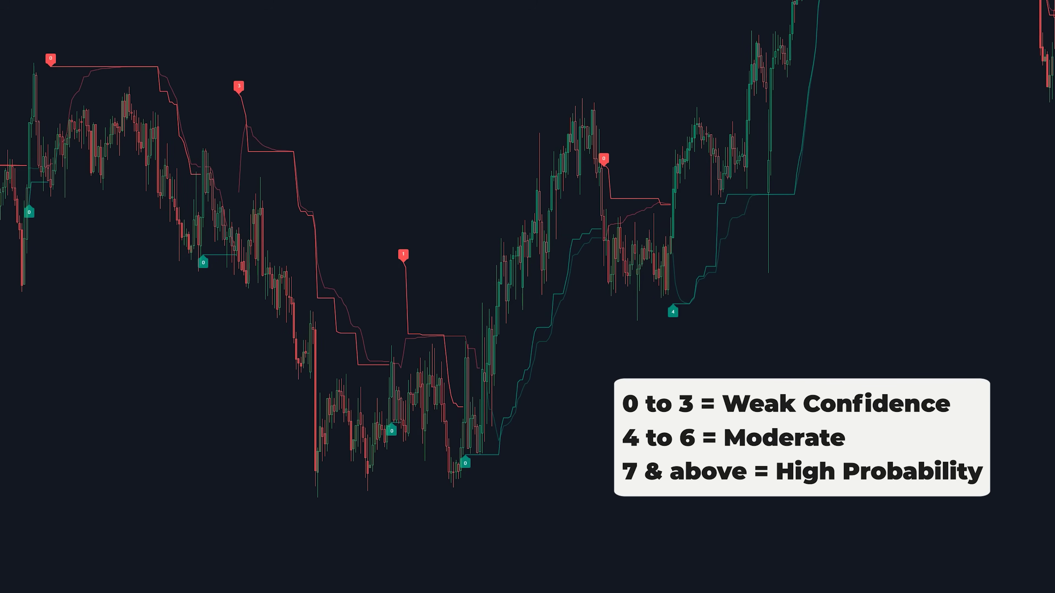
left_click_drag(1051, 192, 1051, 515)
left_click_drag(840, 492, 258, 554)
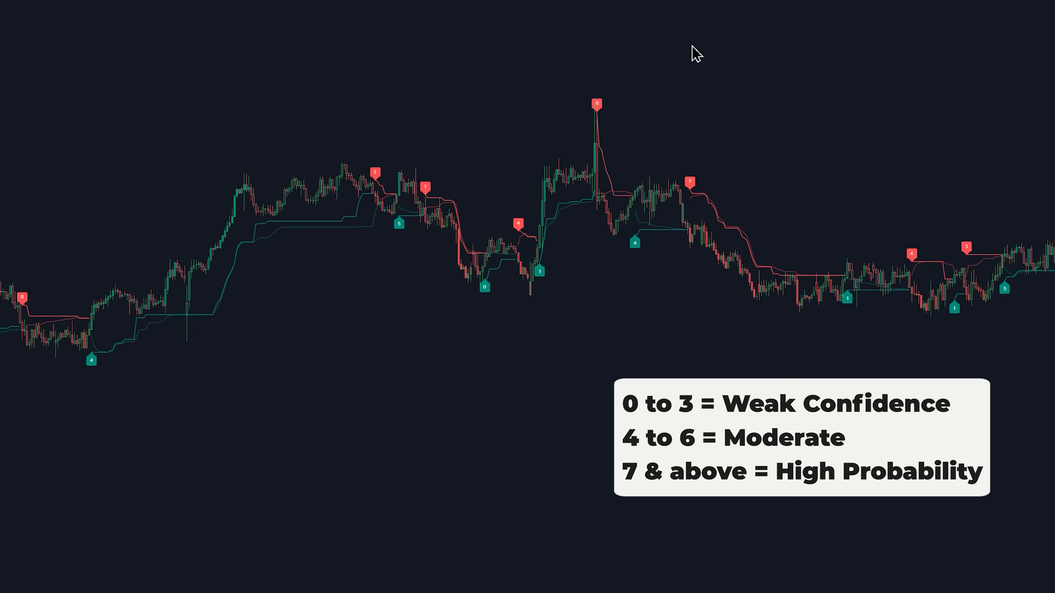
Lower the long position's stop loss and raise its profit target.
scroll(692, 193, "down", 3)
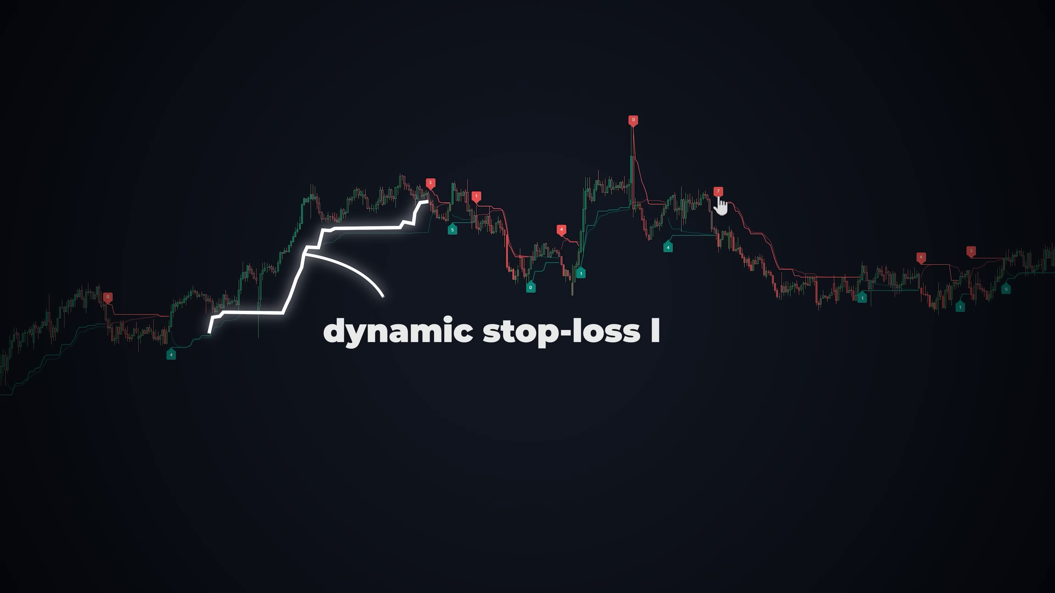
scroll(294, 306, "up", 5)
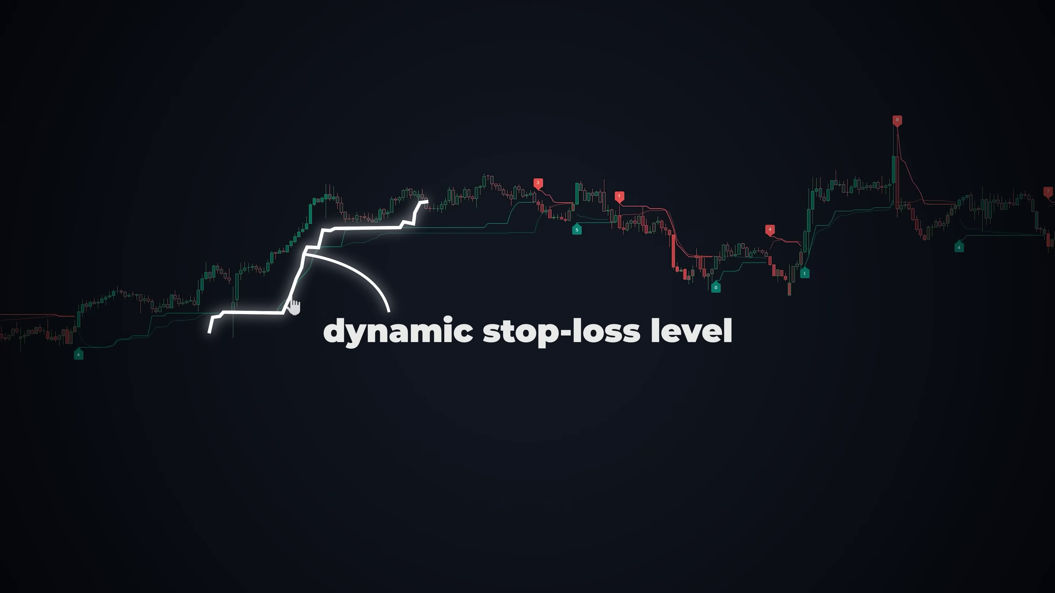
left_click_drag(382, 360, 848, 370)
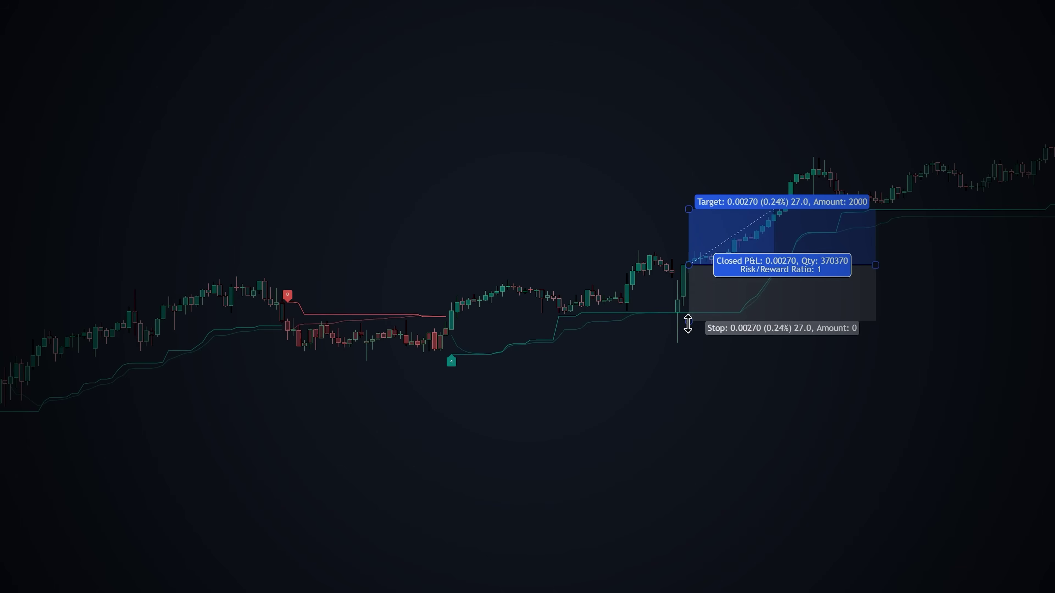
left_click_drag(688, 322, 730, 356)
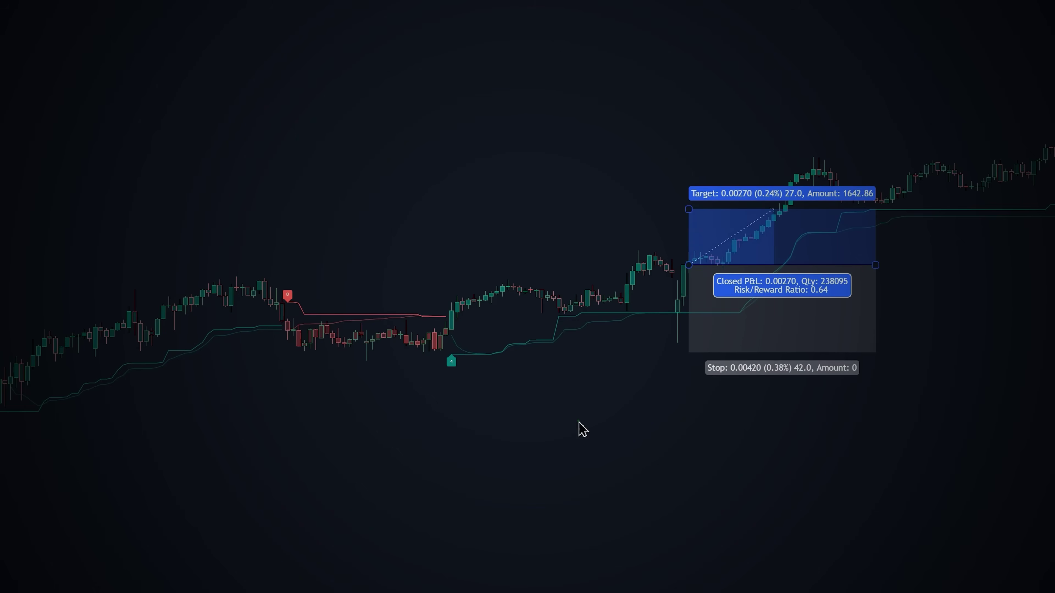
left_click(578, 422)
left_click_drag(690, 209, 723, 135)
Extend the long position's duration out to later candles.
left_click_drag(885, 374, 353, 407)
scroll(387, 408, "down", 1)
scroll(387, 412, "down", 4)
left_click_drag(335, 299, 695, 415)
left_click(692, 411)
Pan and zoom out to show earlier signals around the red trailing line.
left_click_drag(694, 479, 1053, 345)
left_click_drag(803, 338, 819, 262)
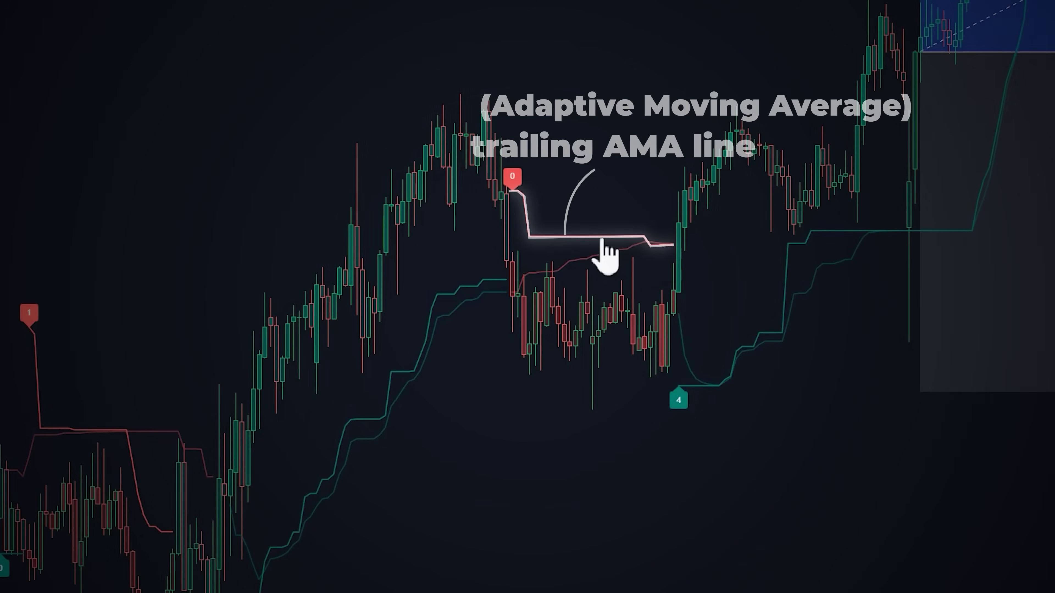
scroll(605, 258, "down", 5)
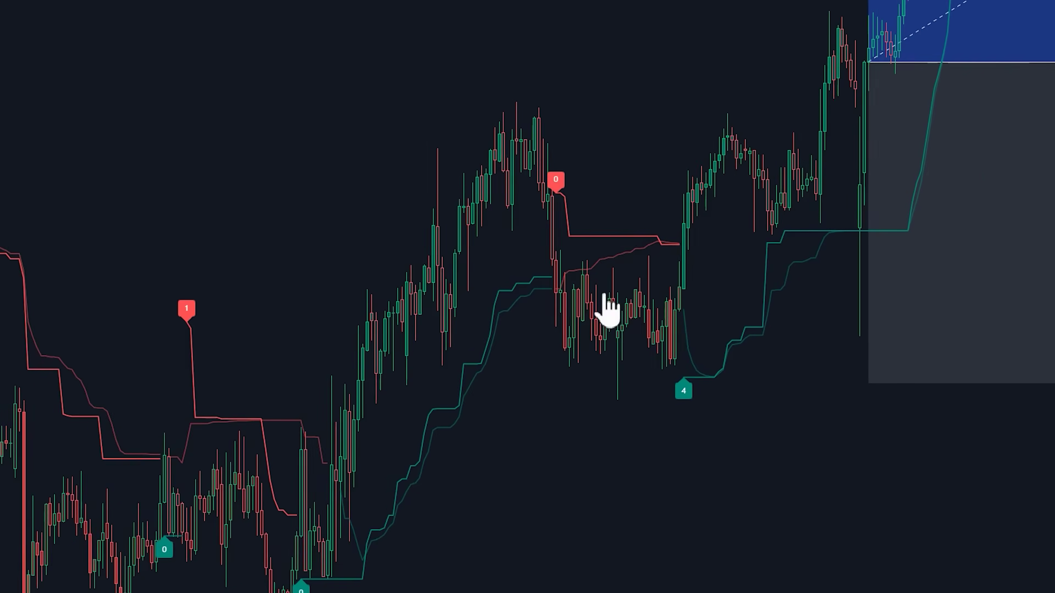
scroll(798, 353, "down", 5)
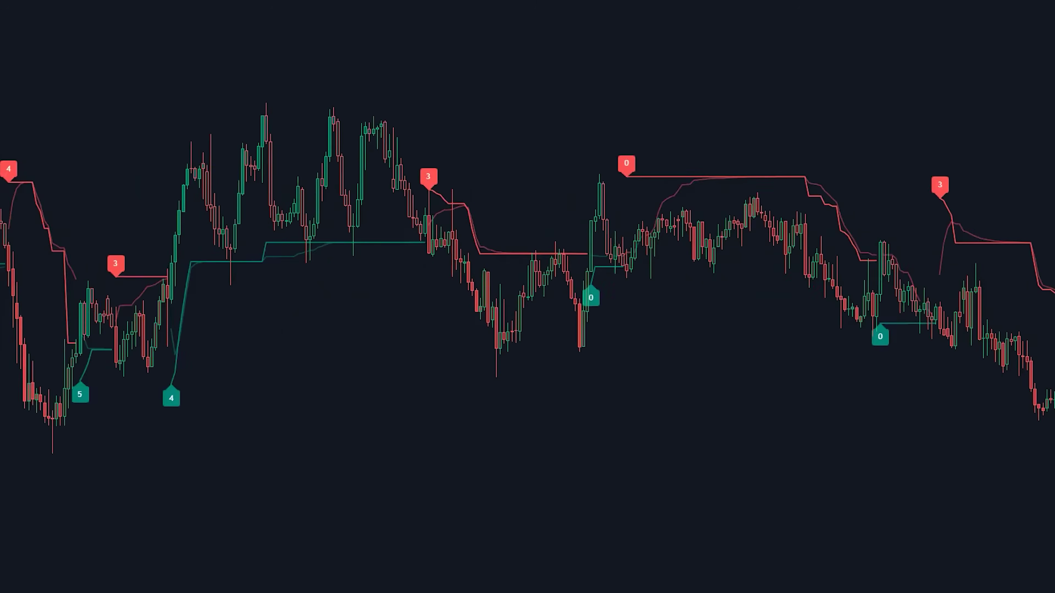
left_click_drag(414, 207, 405, 205)
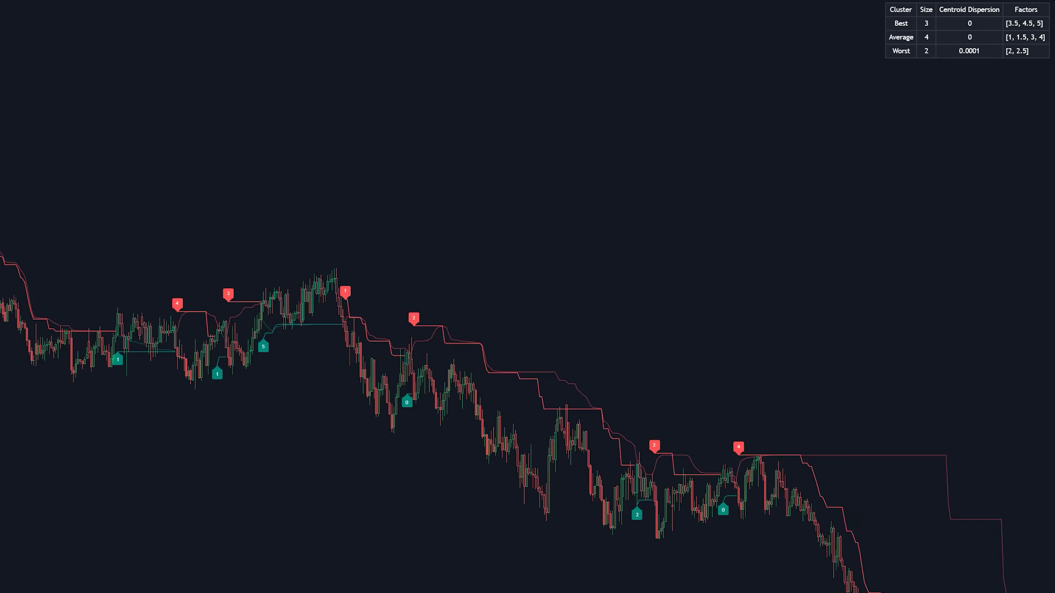
left_click_drag(456, 402, 155, 361)
scroll(156, 361, "up", 11)
left_click_drag(1052, 287, 1017, 4)
scroll(235, 331, "up", 9)
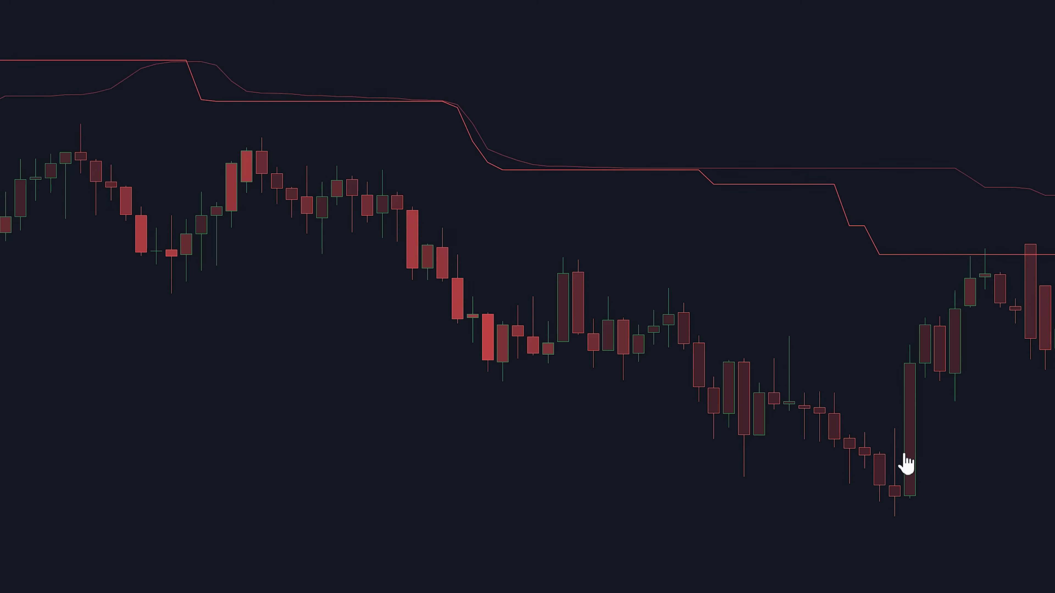
scroll(904, 455, "down", 9)
left_click_drag(623, 396, 525, 328)
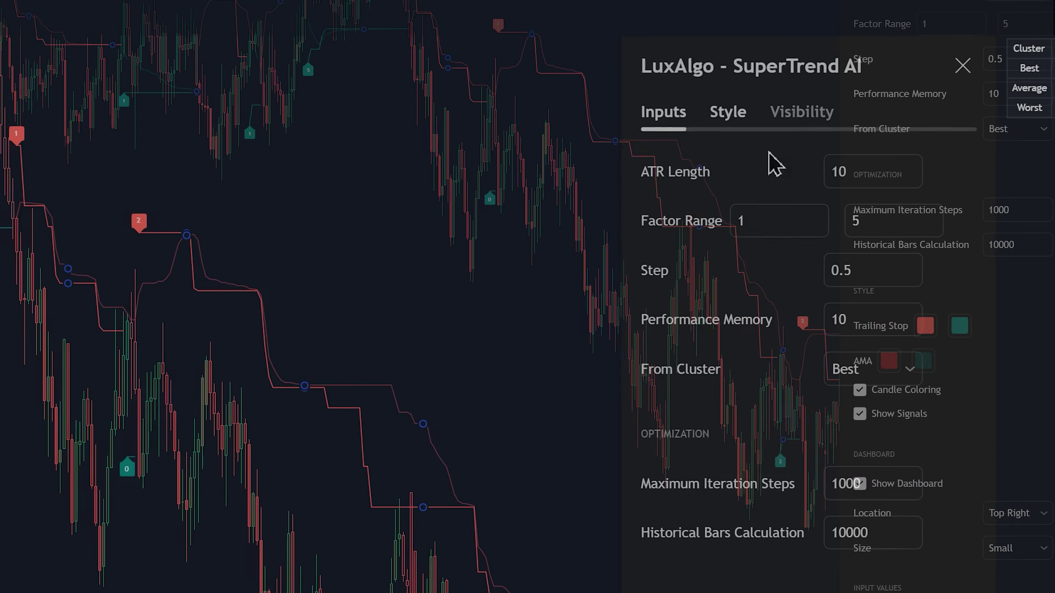
Review the ATR Length input and the Factor Range bounds 1 to 5.
left_click(856, 177)
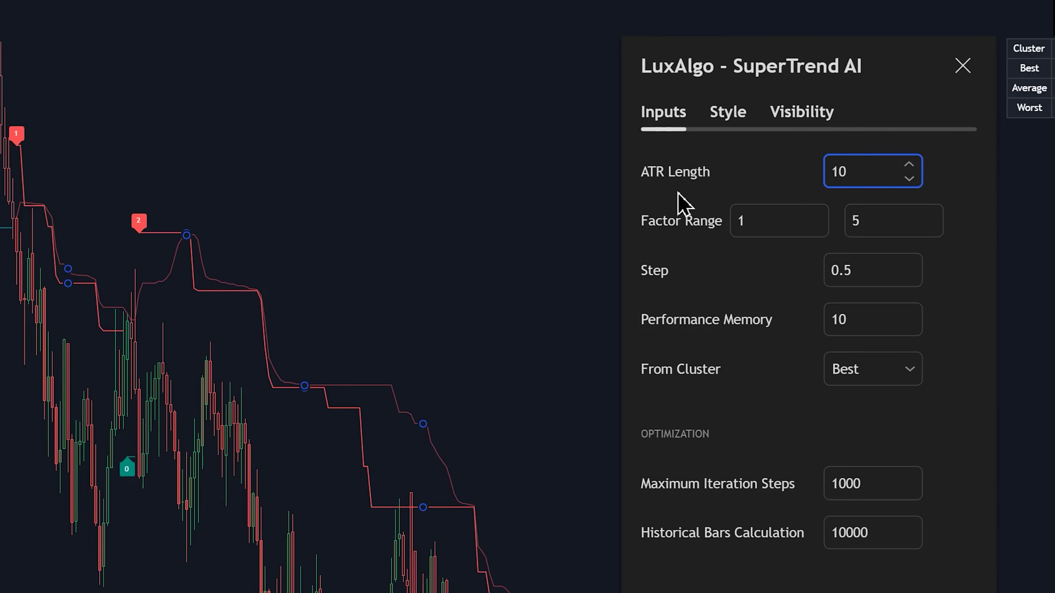
left_click(666, 227)
left_click(773, 229)
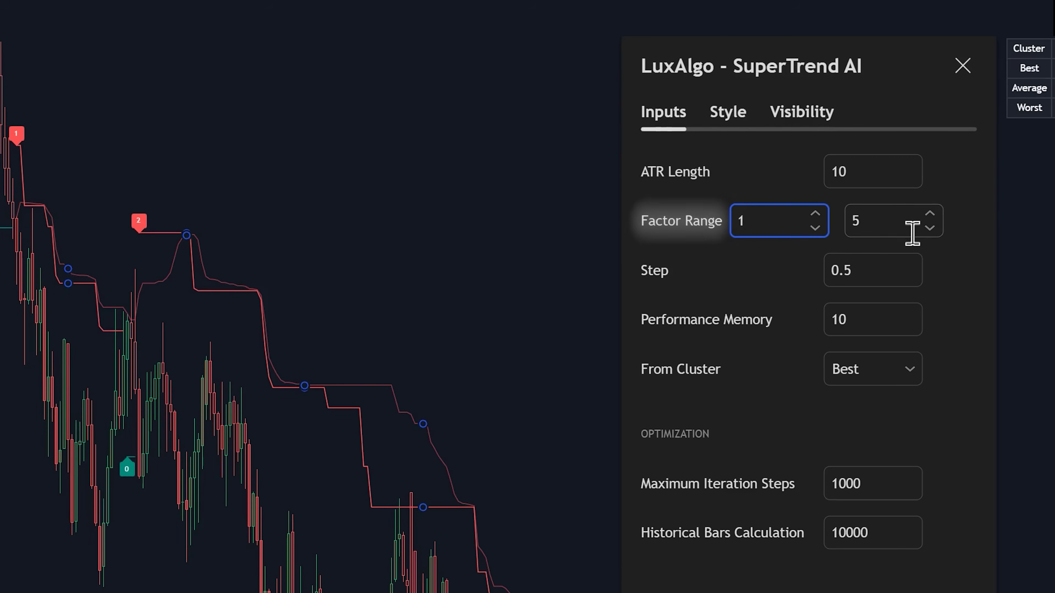
left_click(902, 226)
left_click(757, 222)
left_click(877, 228)
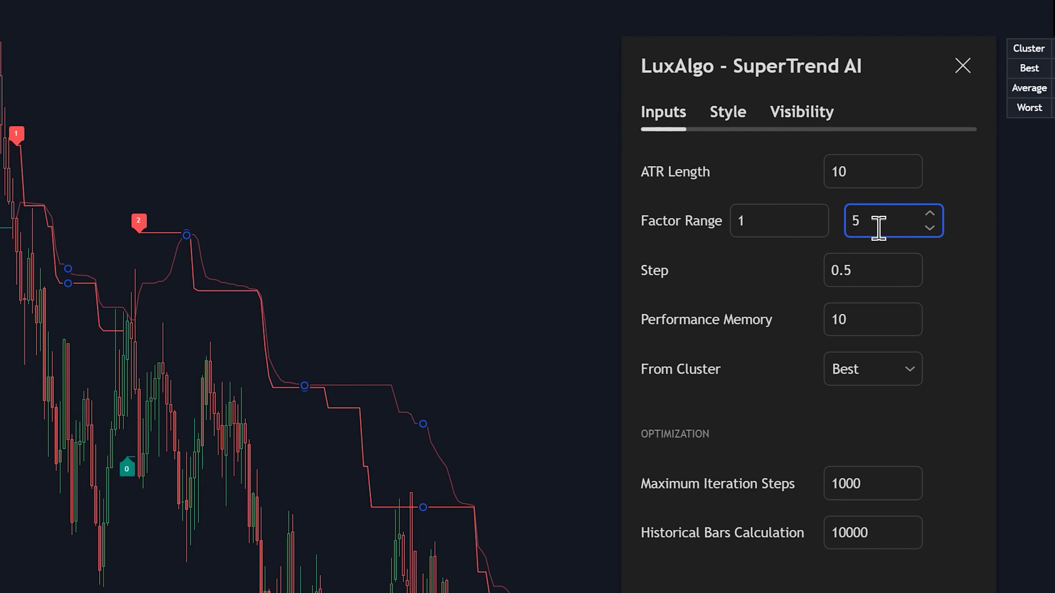
left_click(750, 327)
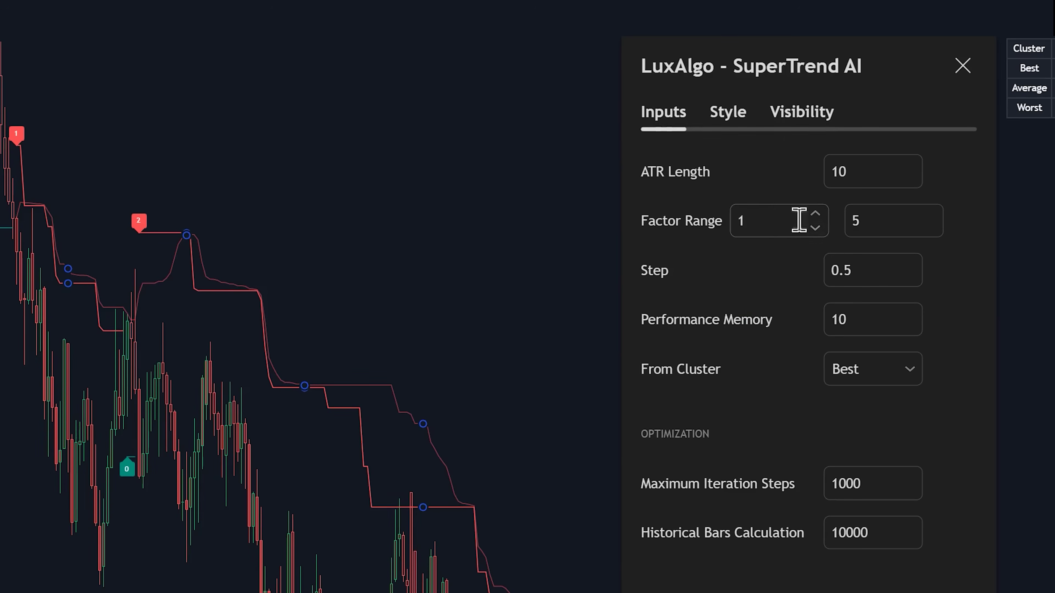
left_click(874, 219)
left_click(789, 217)
left_click(896, 223)
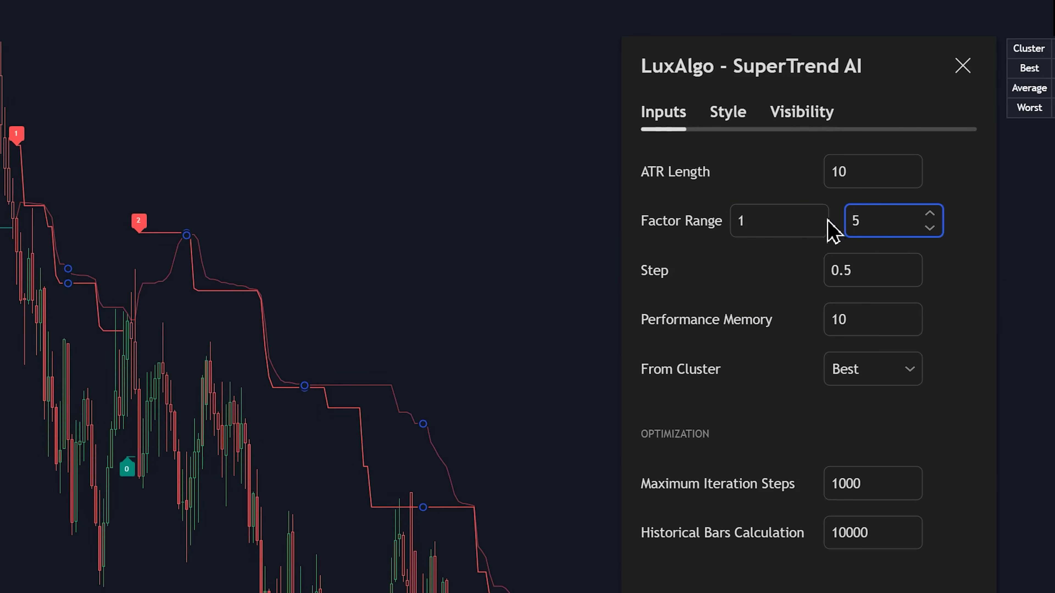
left_click(767, 216)
left_click(900, 224)
Check the Step value 0.5, enter 3 for Performance Memory, and set From Cluster to Worst.
left_click(867, 276)
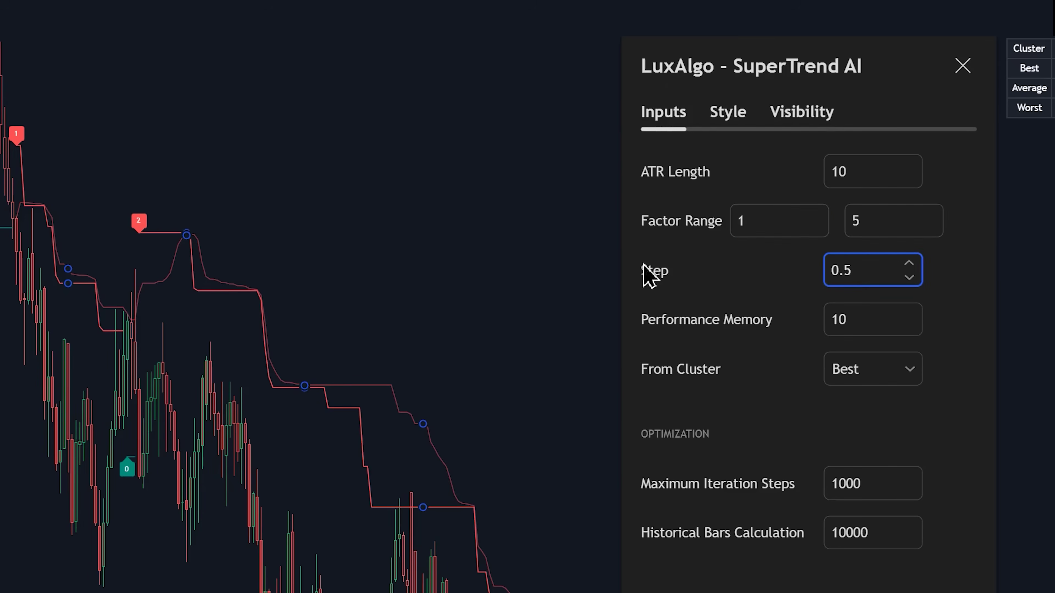
left_click(640, 277)
left_click(873, 273)
left_click(943, 287)
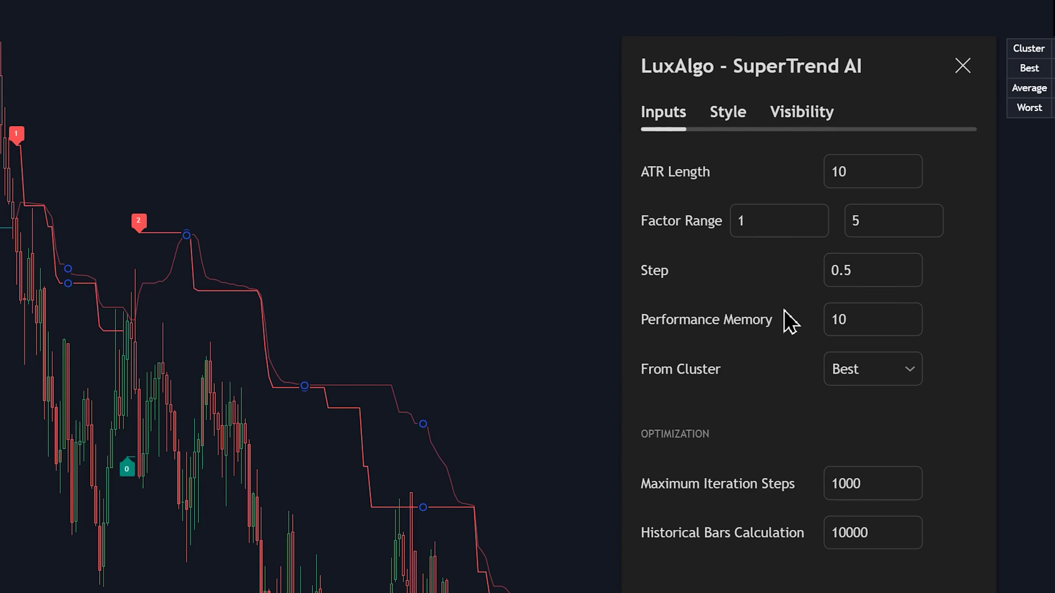
left_click(870, 324)
type("3")
left_click(879, 362)
left_click(858, 476)
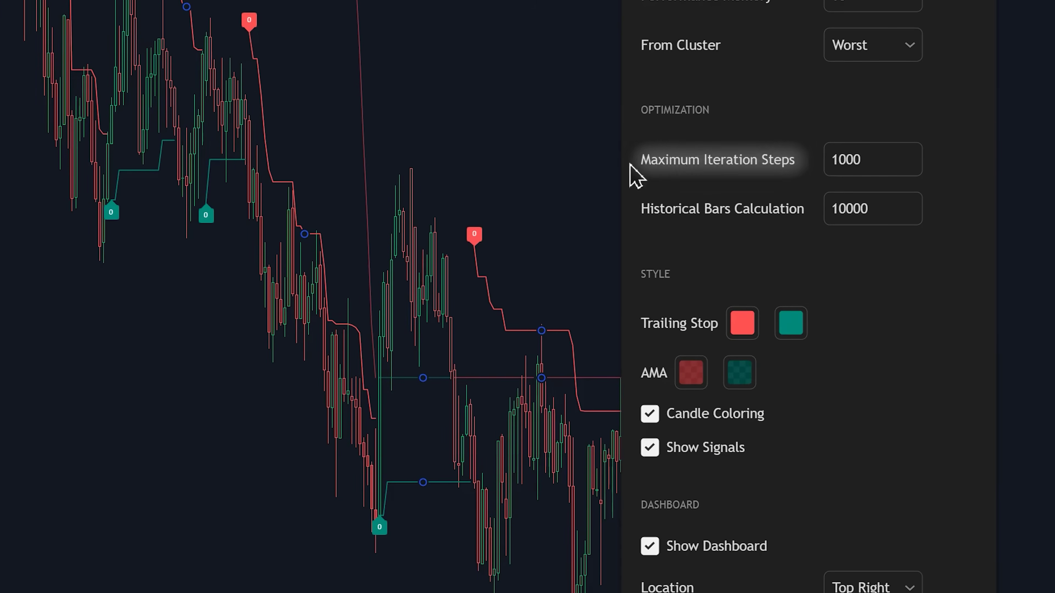
Review the Maximum Iteration Steps and Historical Bars Calculation values.
left_click(871, 162)
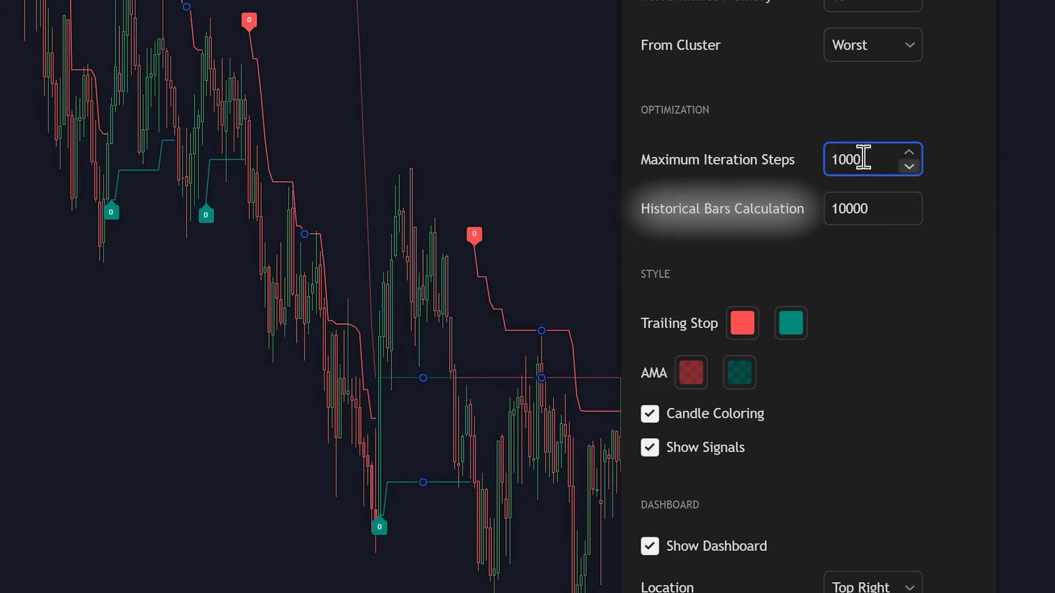
left_click(892, 210)
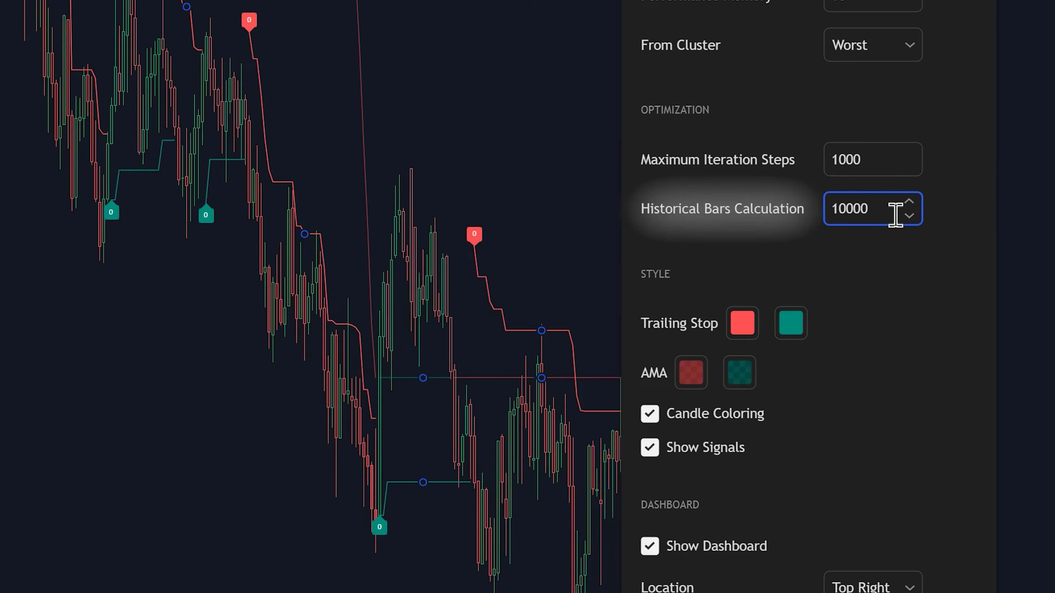
left_click(901, 163)
left_click(890, 208)
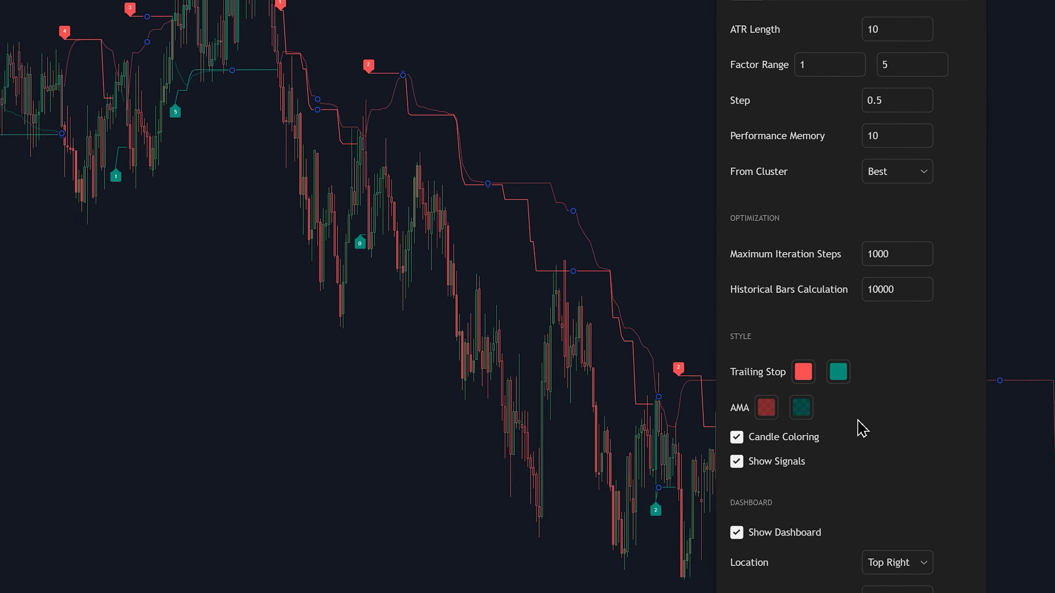
Close the SuperTrend AI settings and pan back through older AUDNZD bars.
left_click(1052, 291)
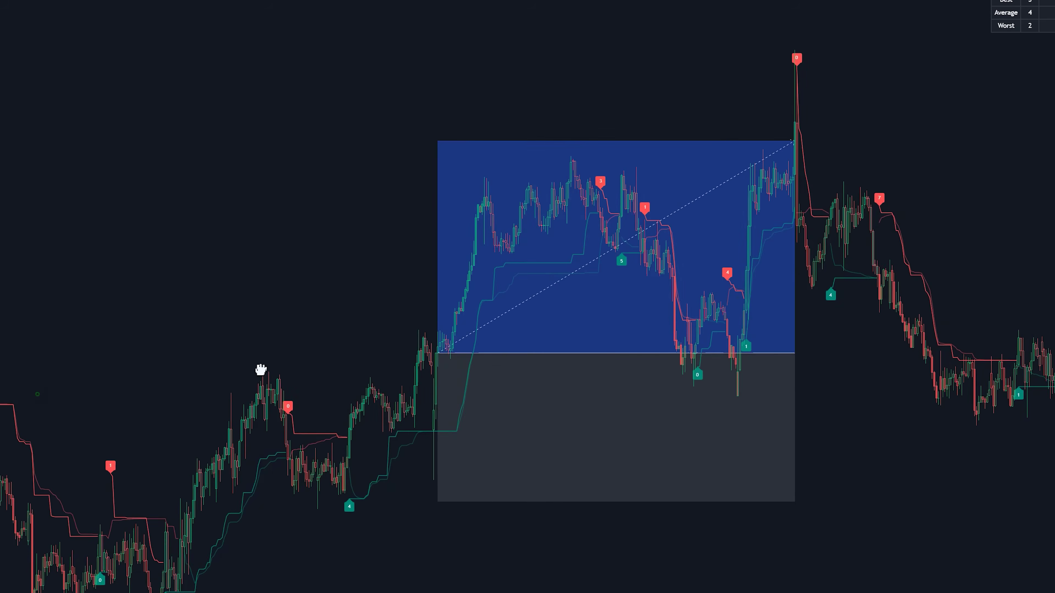
left_click_drag(261, 370, 843, 333)
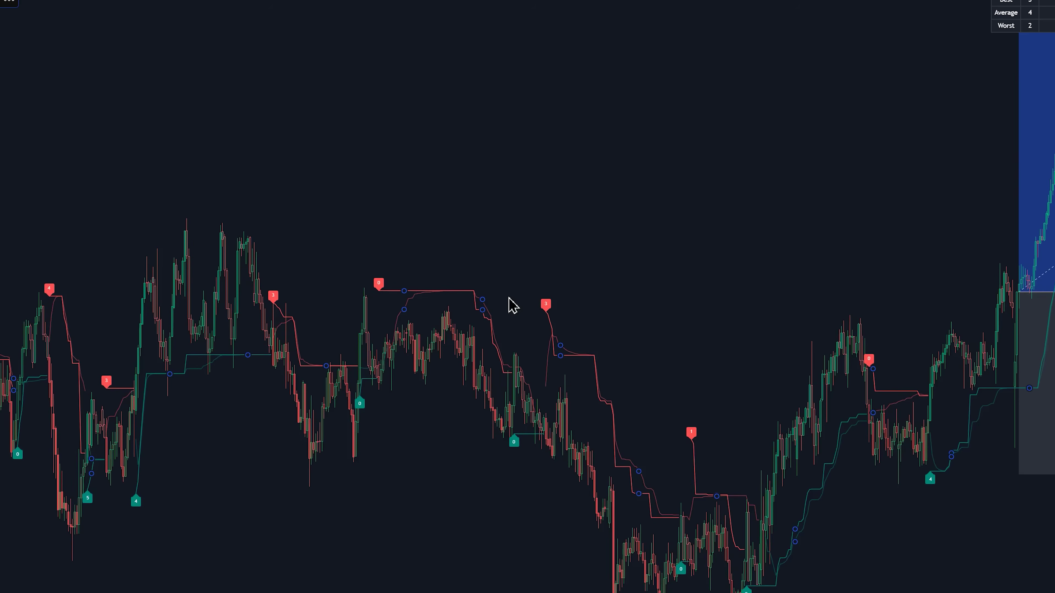
scroll(511, 306, "down", 4)
left_click_drag(13, 397, 819, 291)
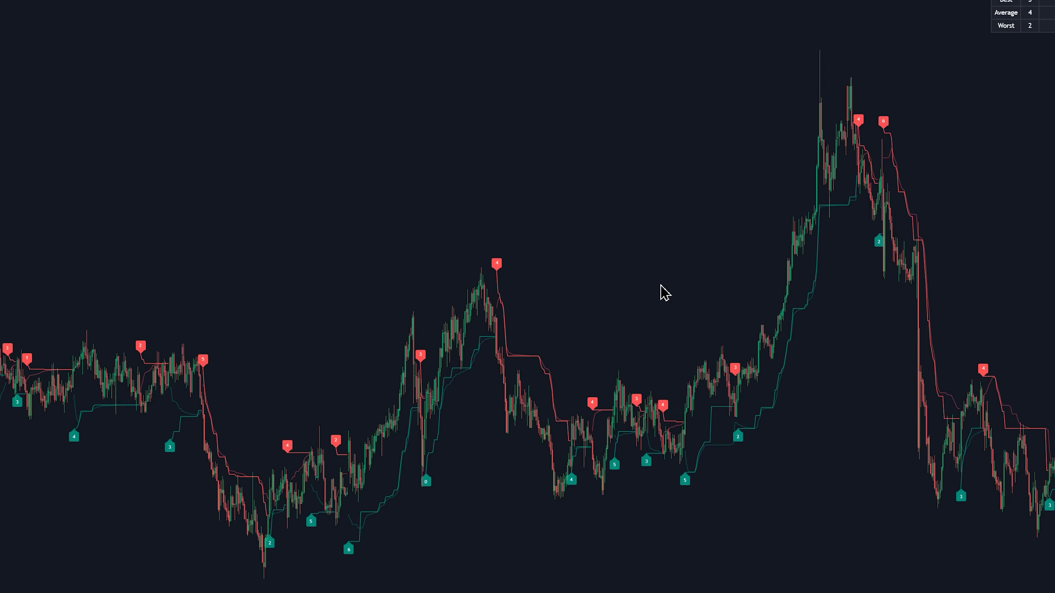
scroll(662, 282, "down", 8)
left_click_drag(589, 450, 605, 450)
scroll(714, 266, "down", 5)
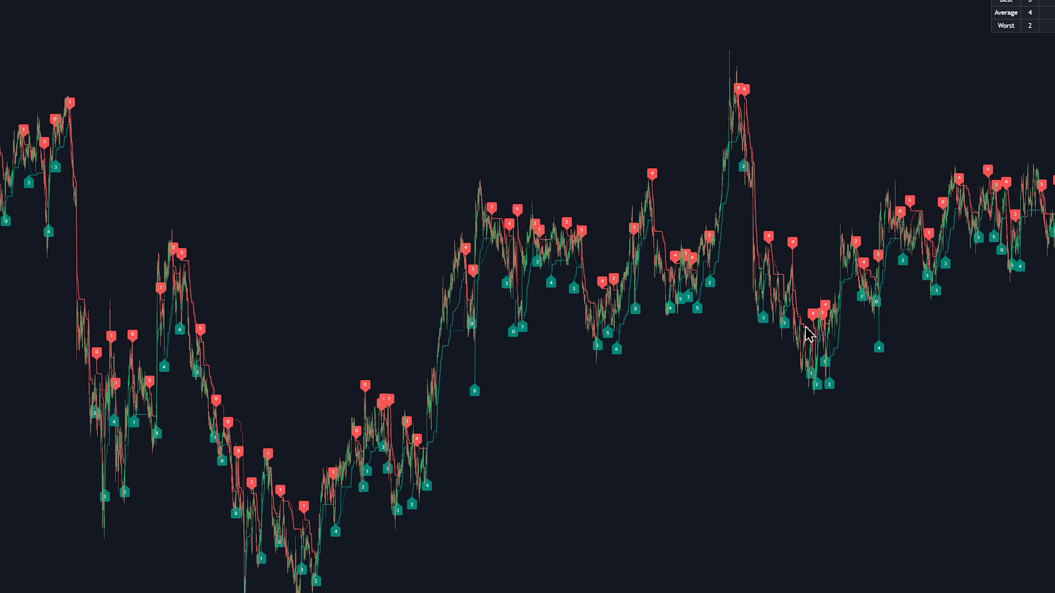
left_click_drag(609, 489, 1053, 483)
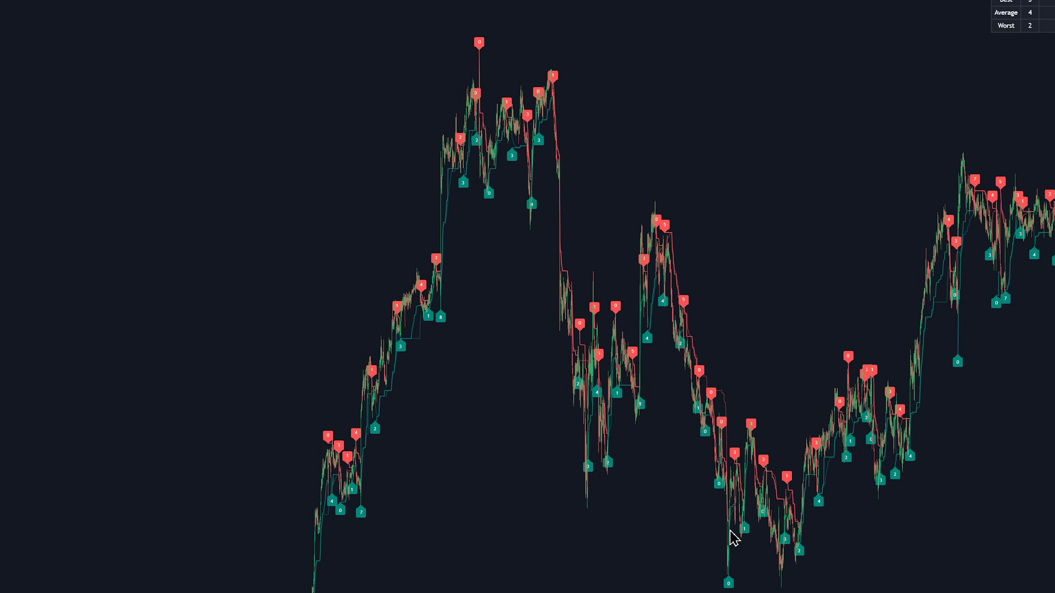
left_click_drag(476, 531, 775, 488)
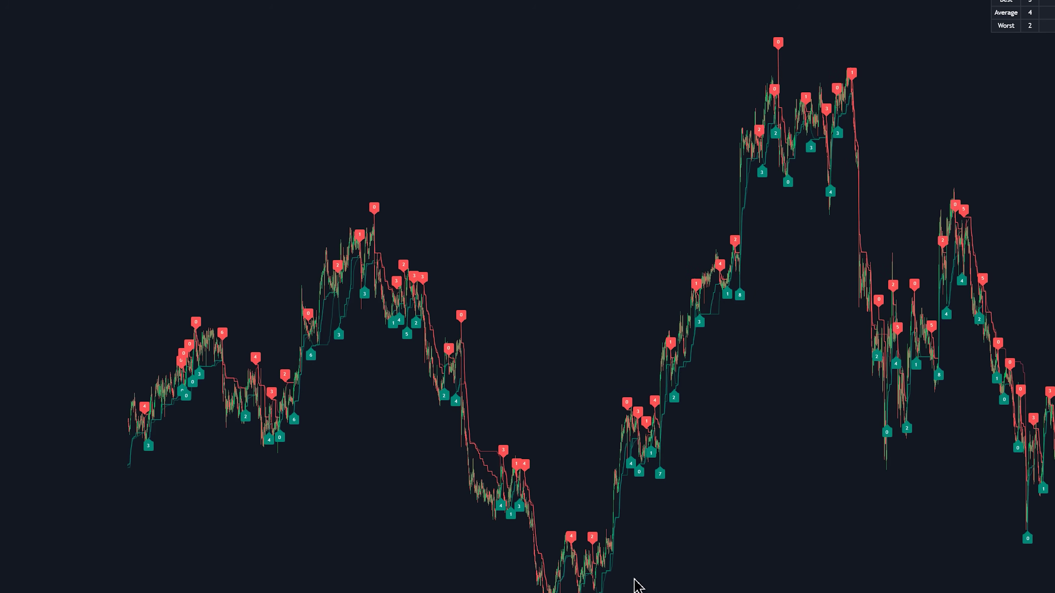
scroll(618, 515, "up", 5)
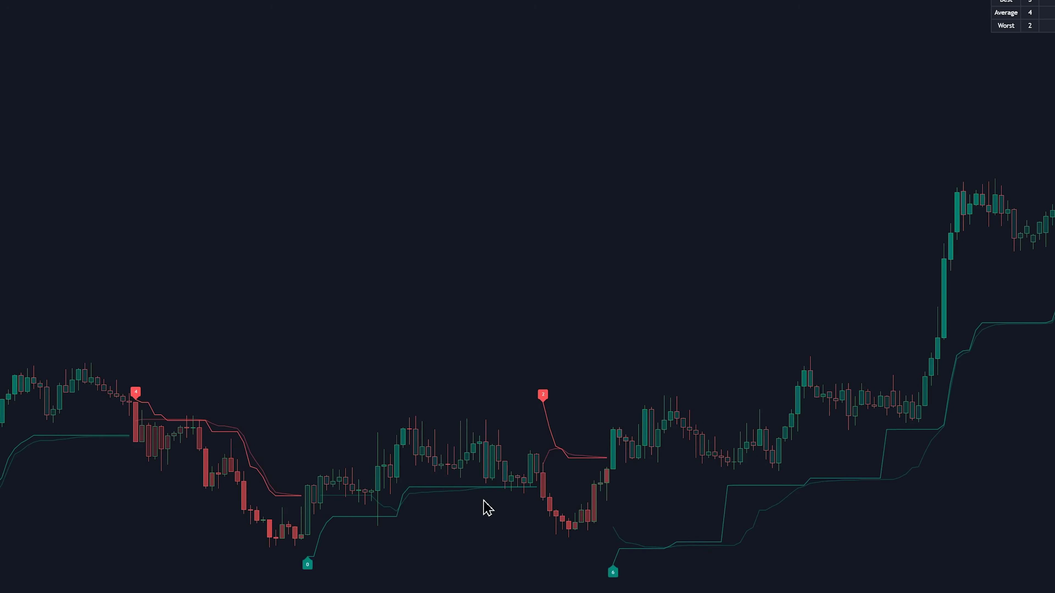
Start Bar Replay from a chosen point on the chart.
left_click(507, 2)
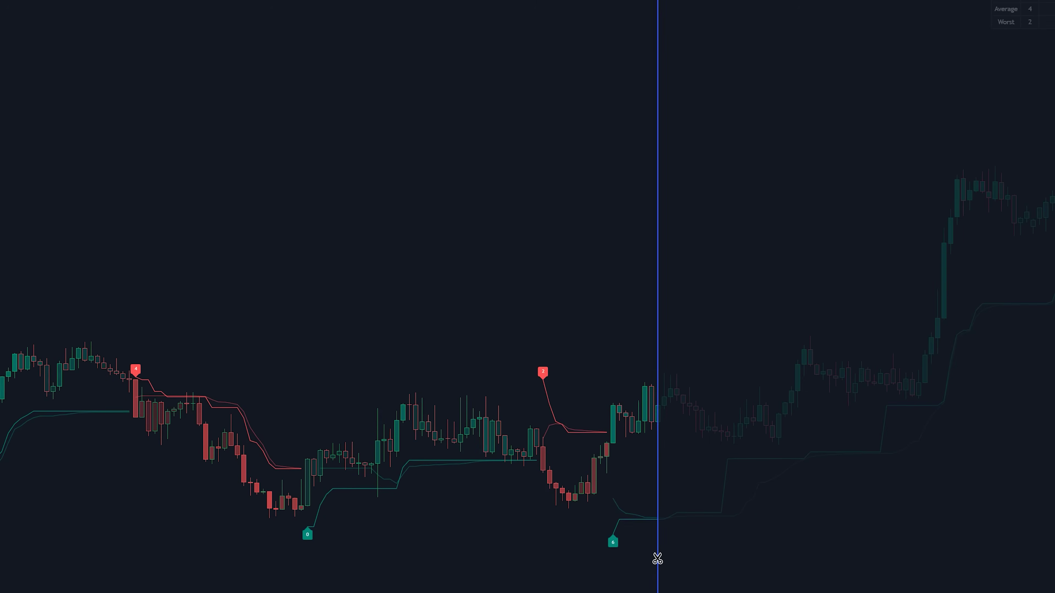
left_click(625, 573)
left_click(623, 463)
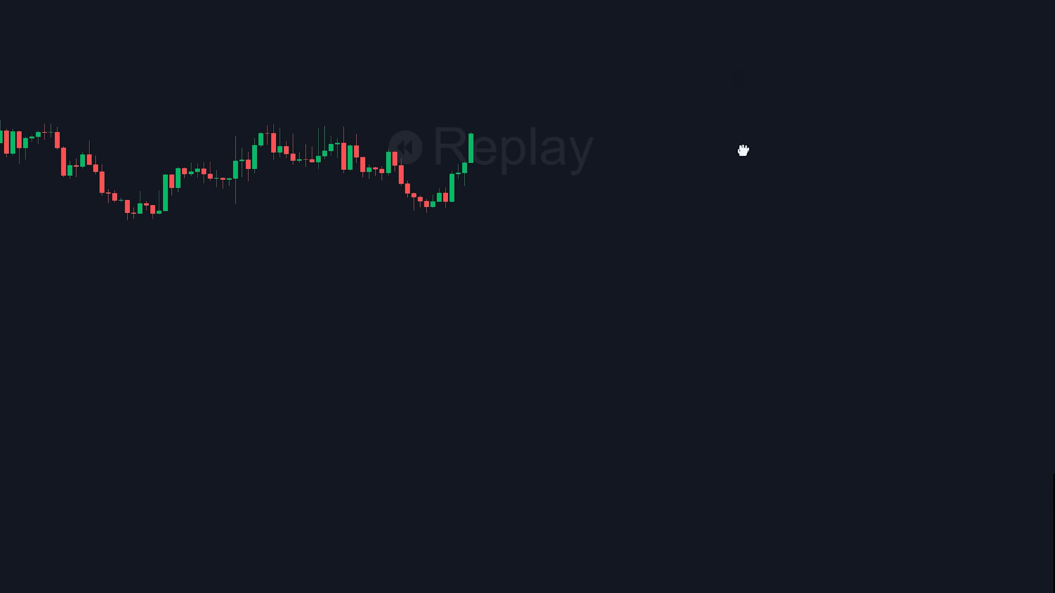
scroll(492, 257, "down", 2)
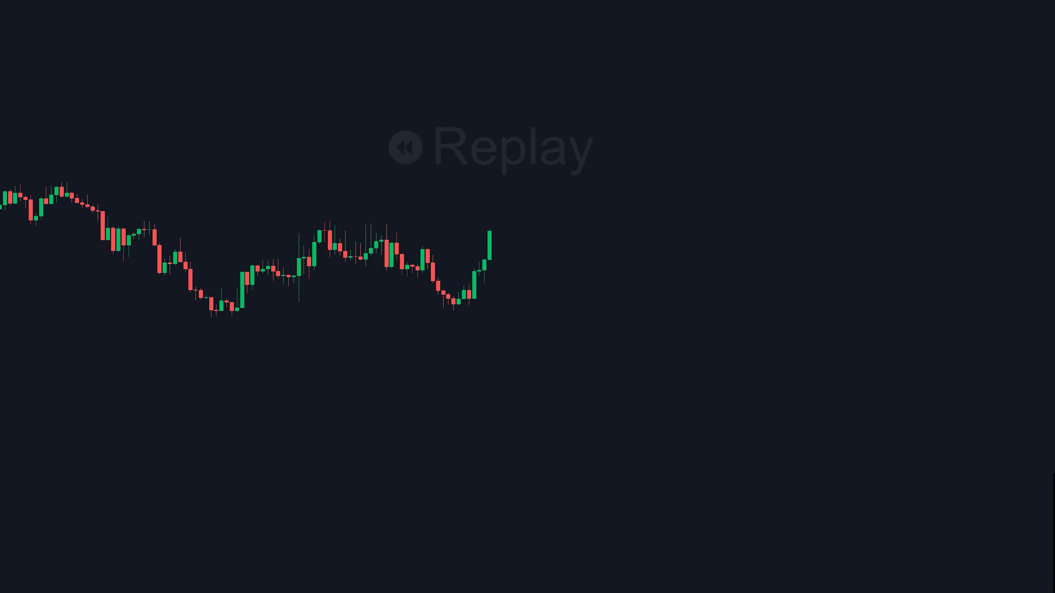
Mark the recent high with a horizontal ray and advance the replay one bar.
left_click(423, 246)
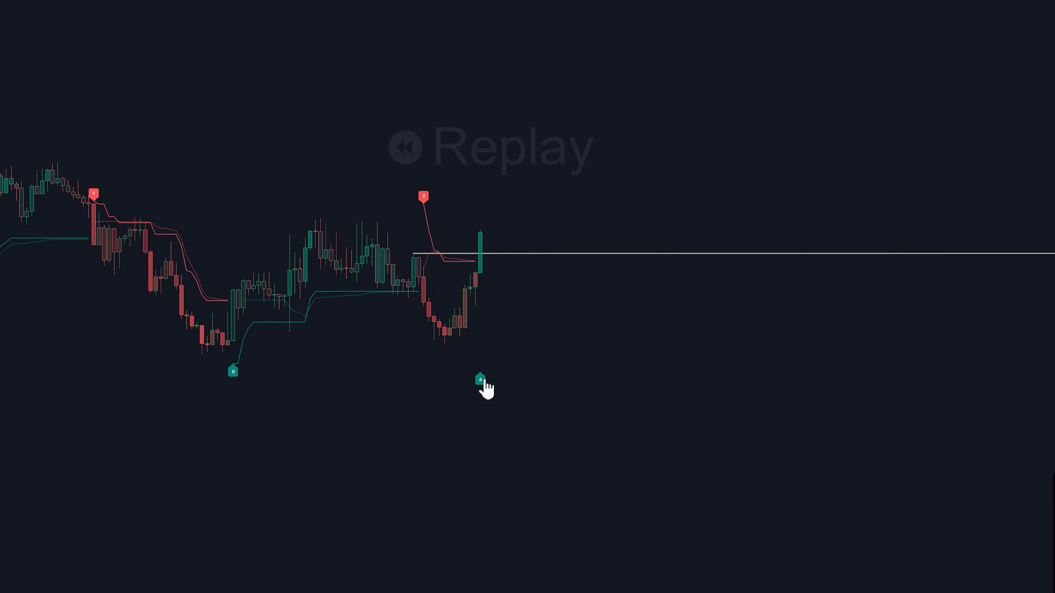
scroll(482, 266, "up", 5)
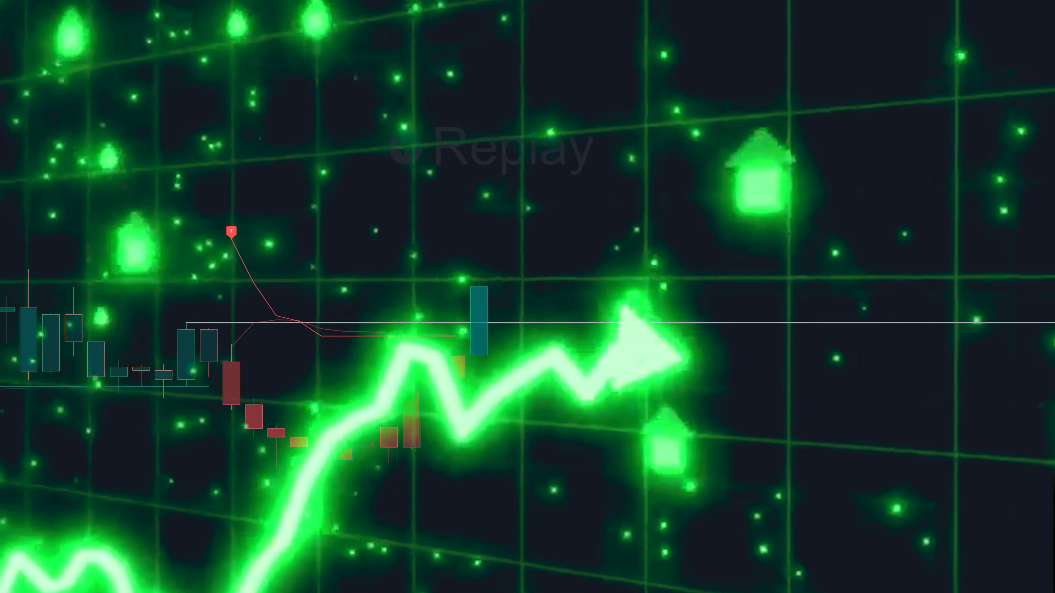
left_click_drag(721, 245, 692, 100)
scroll(492, 239, "down", 5)
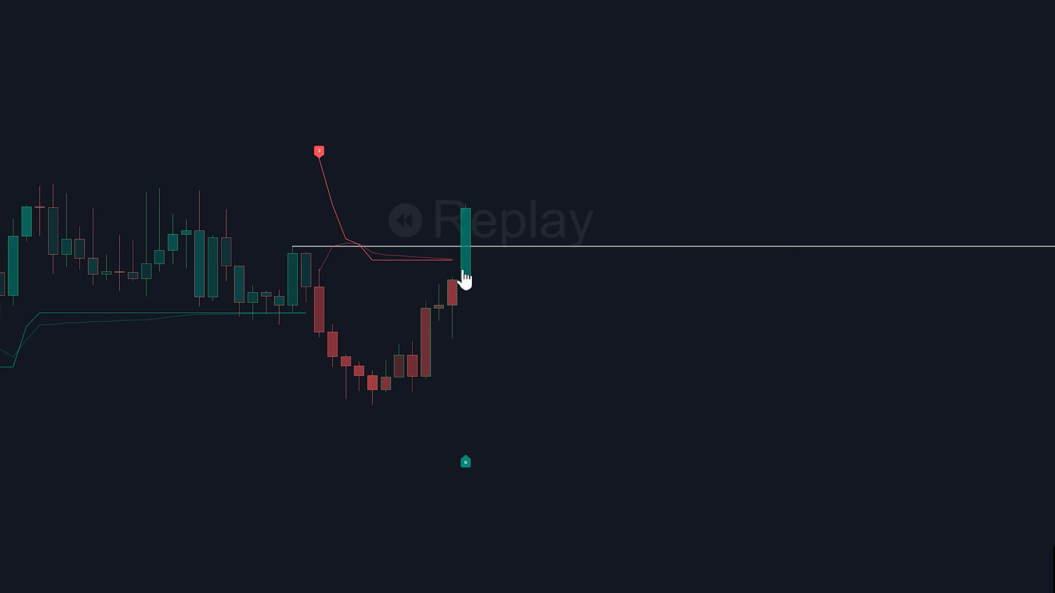
key("shift+Right")
Mark the swing low with a horizontal ray and advance the replay another bar.
left_click_drag(542, 474, 548, 483)
left_click_drag(1051, 233, 1051, 358)
scroll(498, 237, "down", 2)
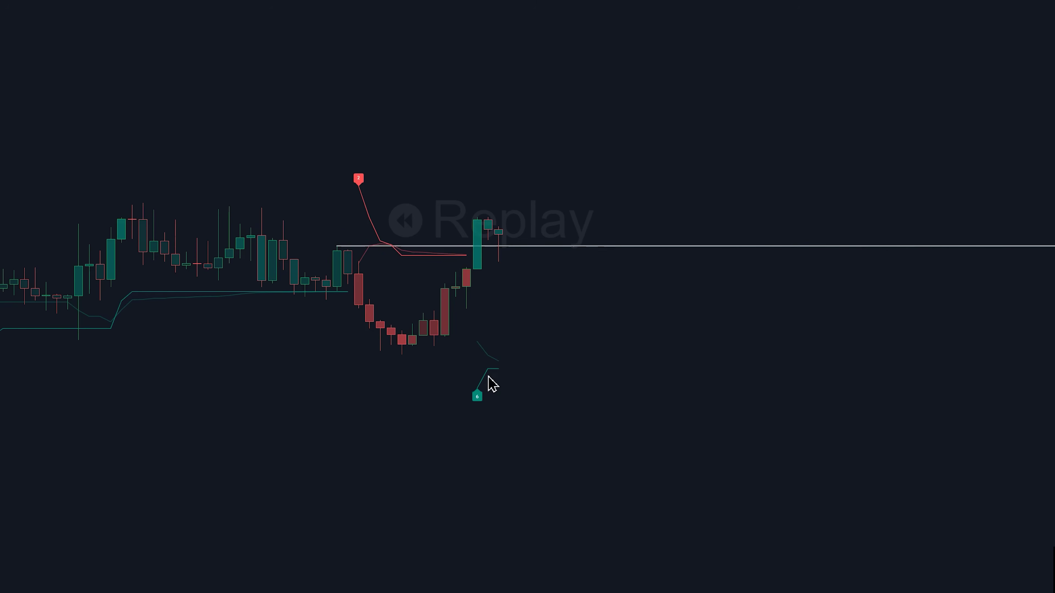
left_click(401, 356)
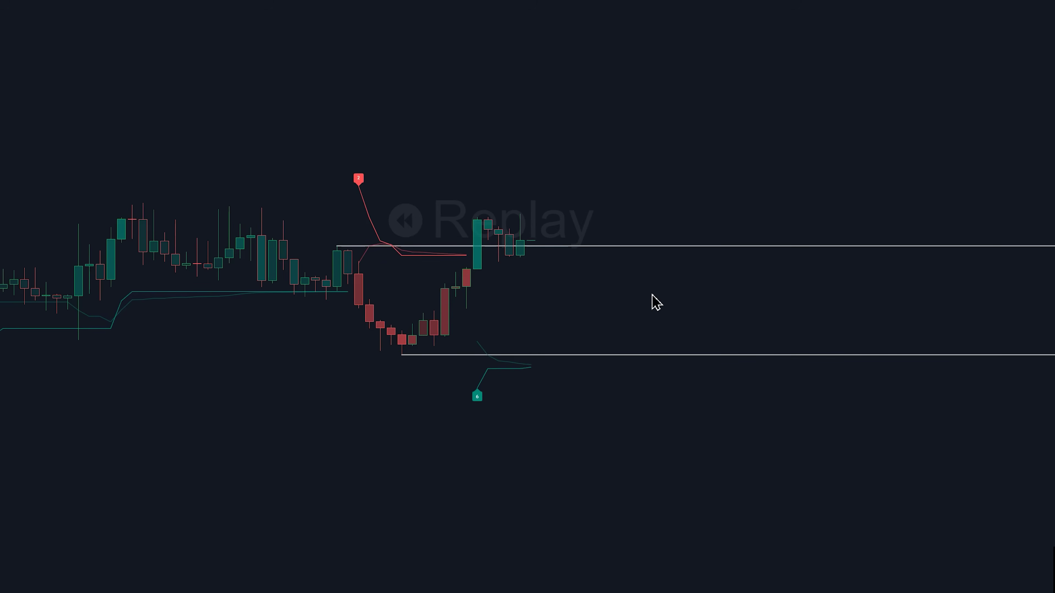
key("shift+Right")
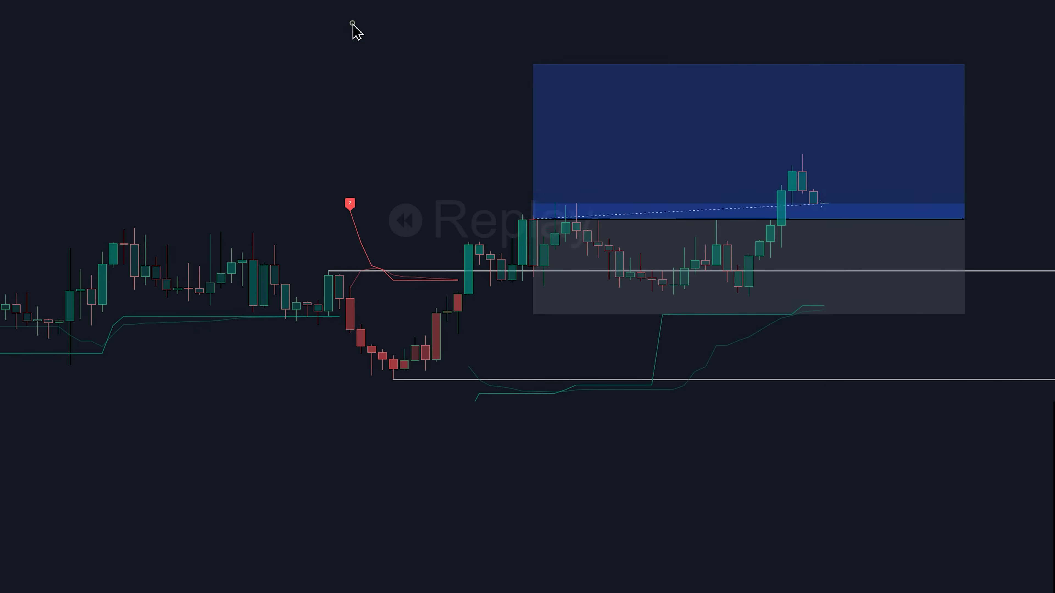
scroll(610, 221, "down", 4)
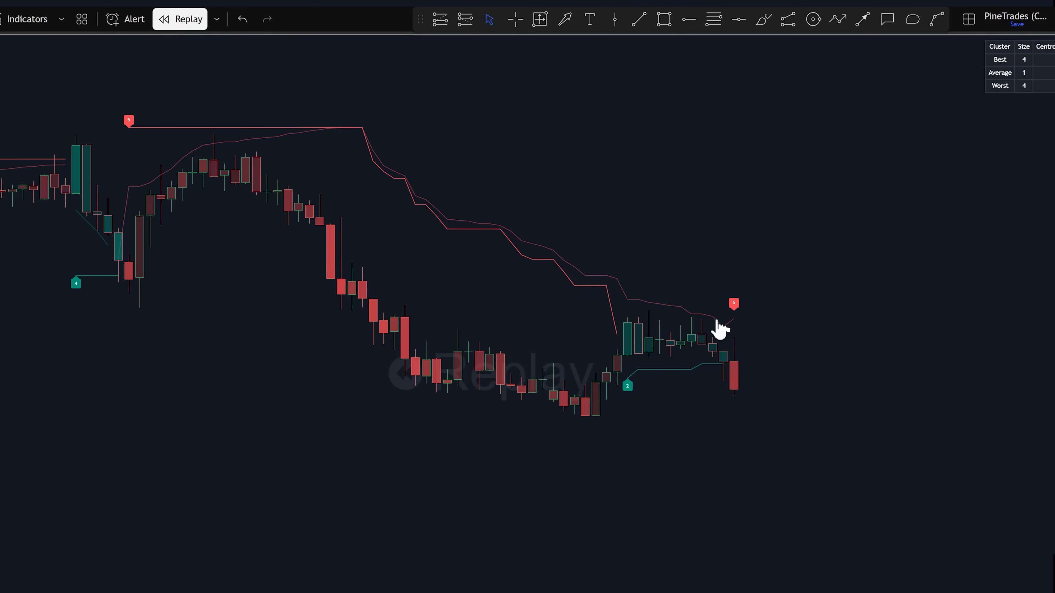
Shade a grey rectangle zone across the earlier breakdown level.
left_click(734, 293)
left_click(664, 19)
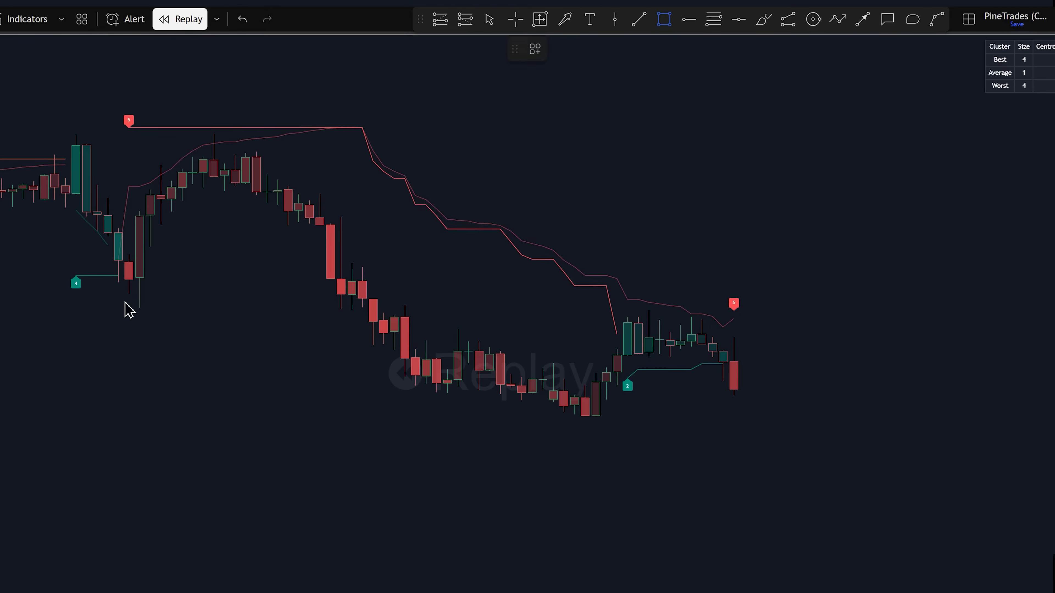
mouse_move(129, 279)
left_mouse_down()
mouse_move(732, 316)
mouse_move(738, 325)
mouse_move(712, 316)
left_mouse_up()
left_click(777, 332)
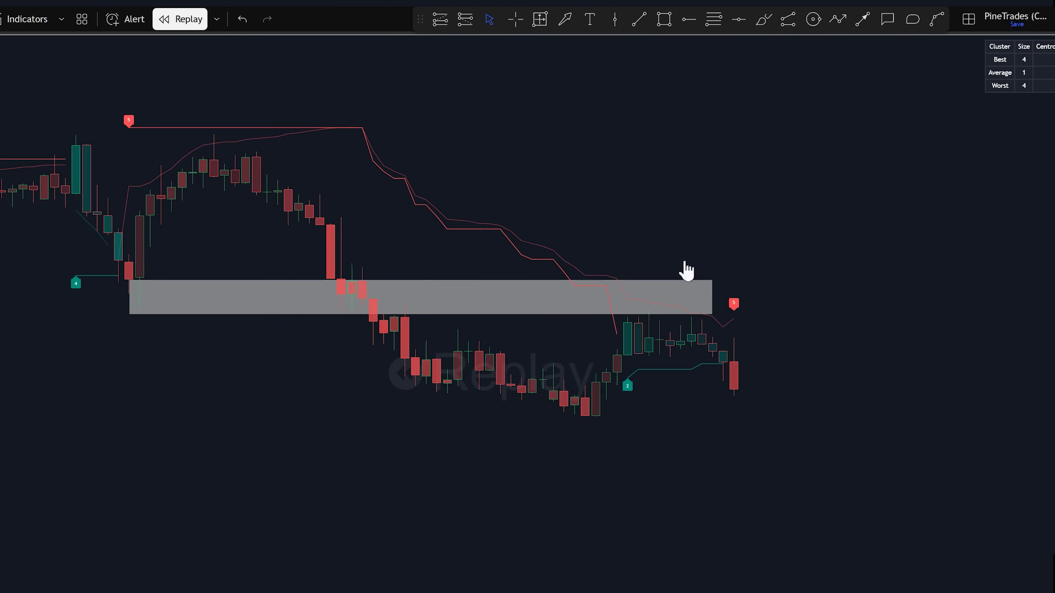
Draw a thin zone along the recent lows, advance the replay, and extend it right.
left_click(665, 20)
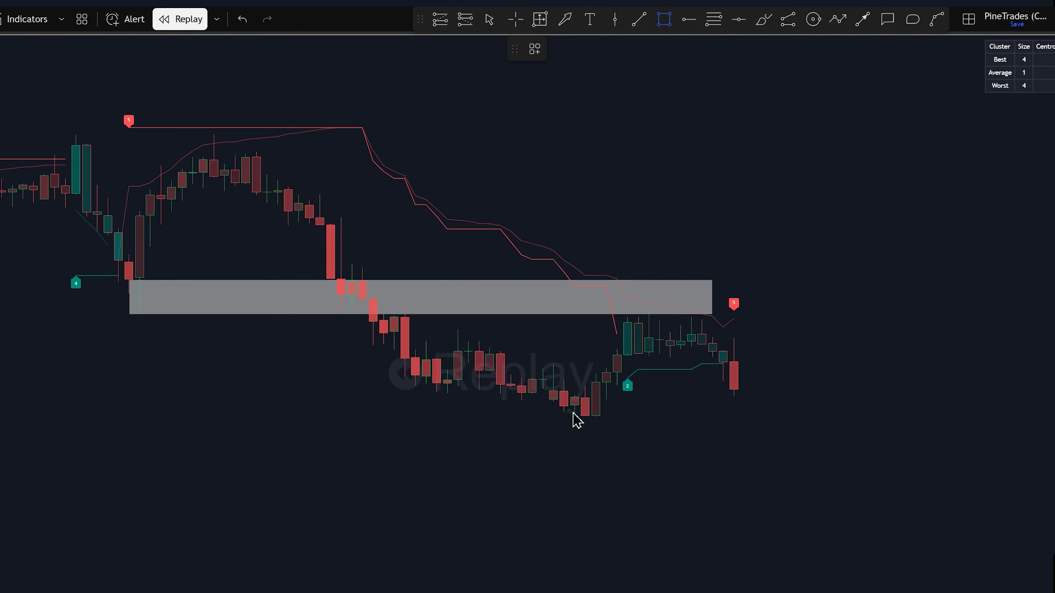
left_click_drag(565, 412, 711, 400)
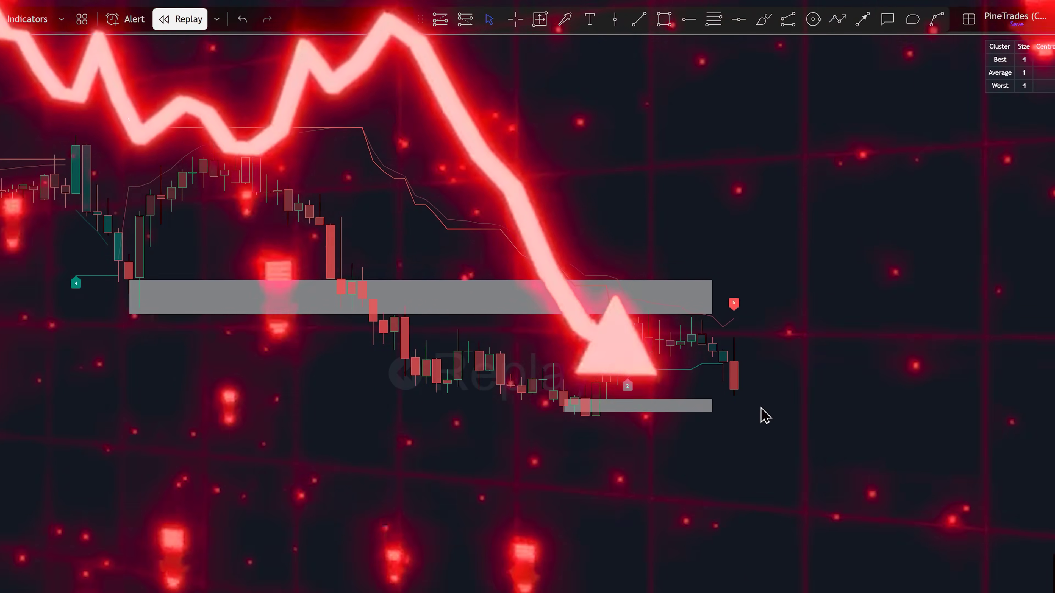
key("shift+Right")
key("shift+Right")
key("shift+Right")
left_click_drag(713, 406, 807, 406)
left_click(540, 19)
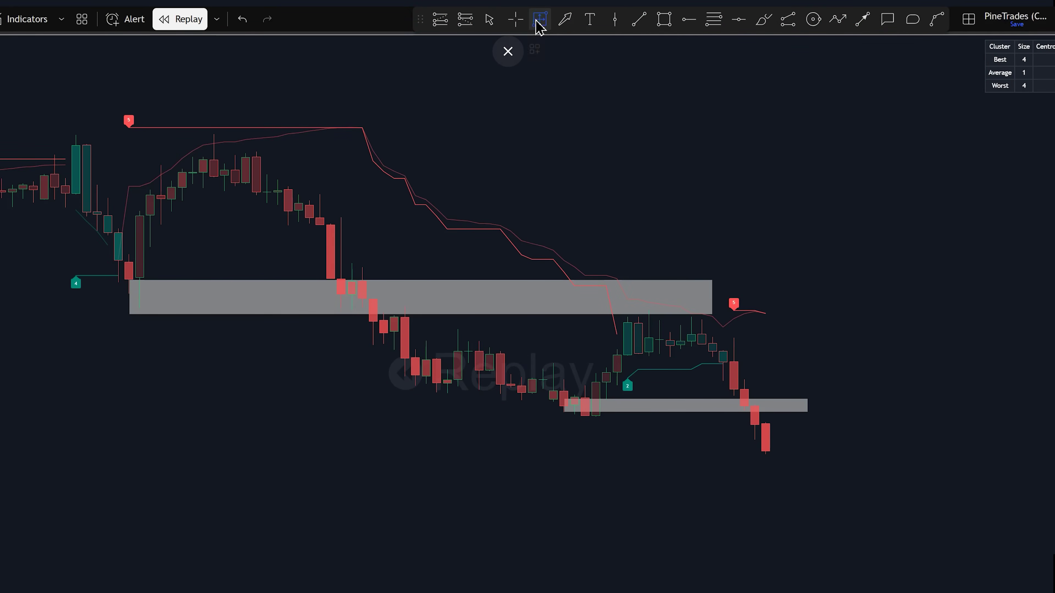
double_click(766, 405)
left_click(664, 19)
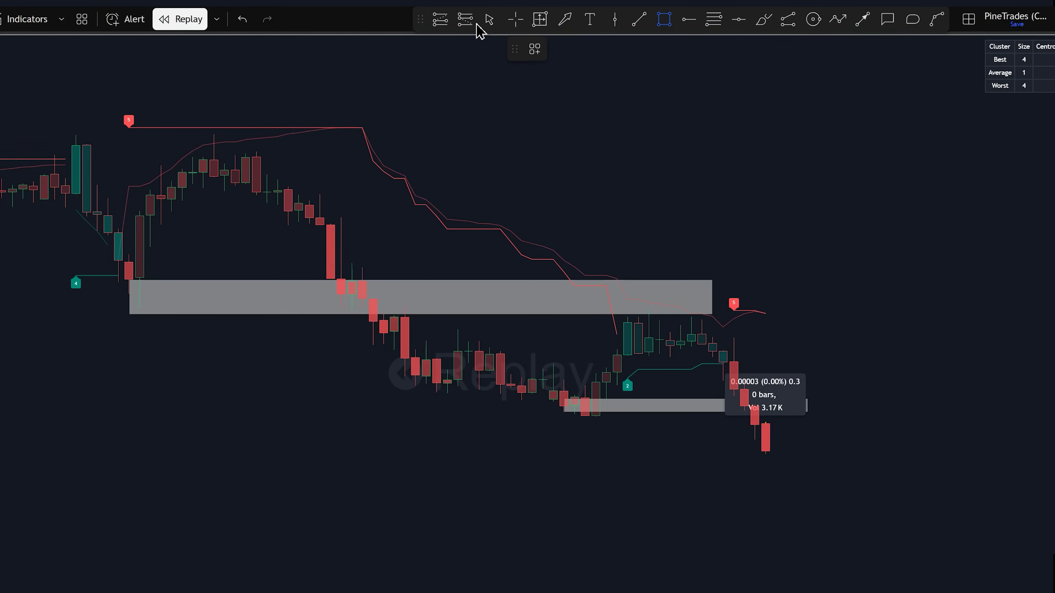
Place a short position at the latest candle, raising its stop and lowering its target.
left_click(466, 20)
left_click(769, 425)
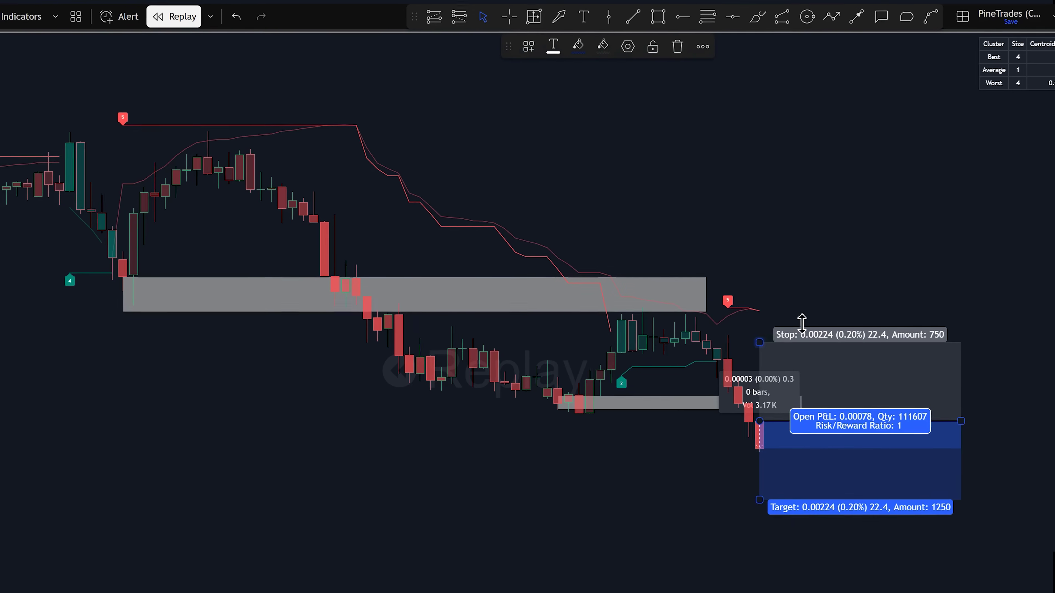
left_click_drag(814, 326, 818, 313)
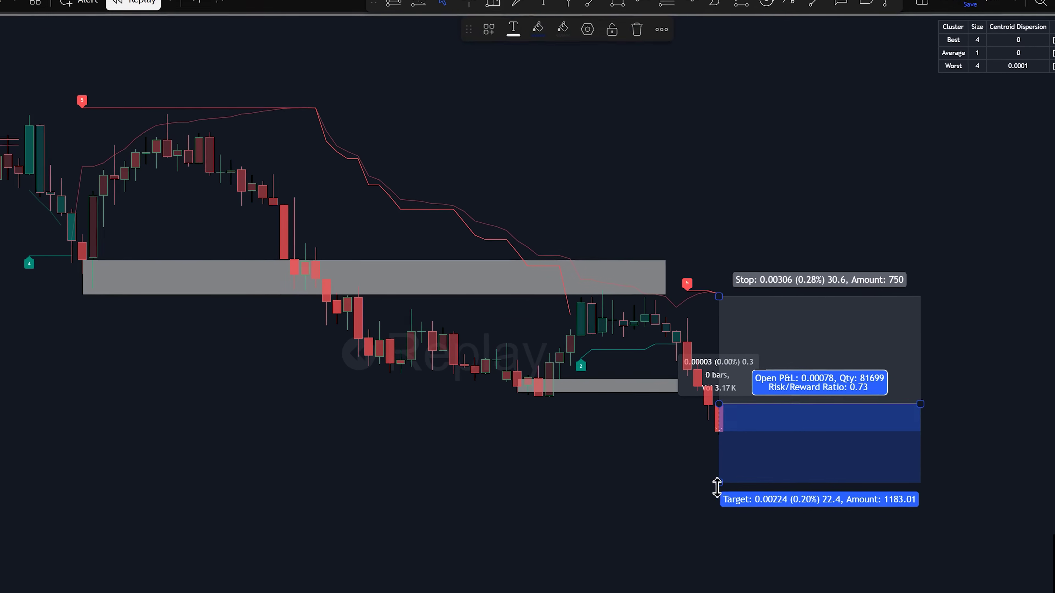
left_click_drag(717, 487, 707, 582)
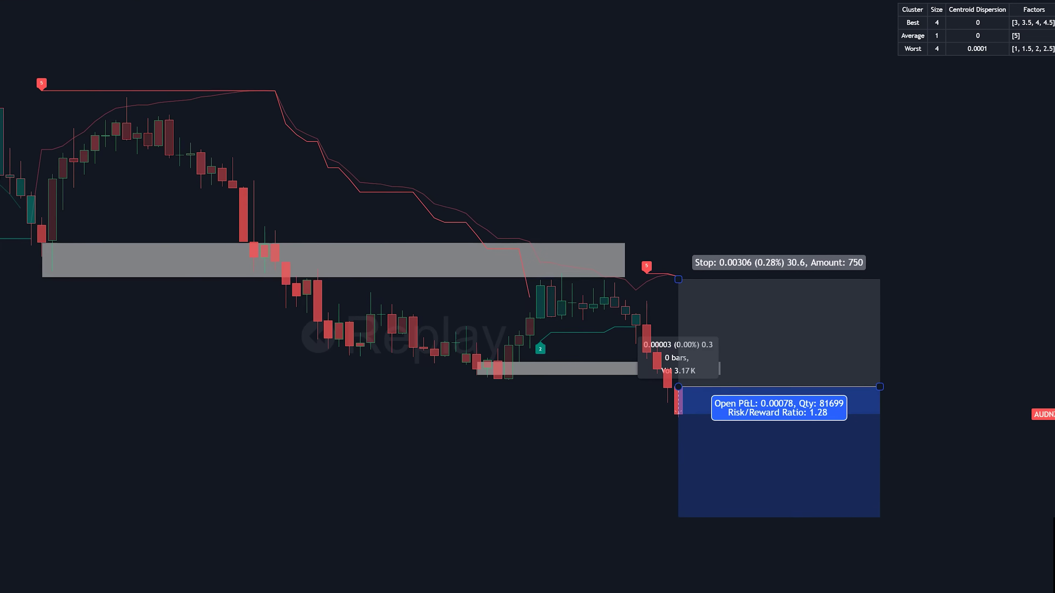
Play the replay forward through the trade and stretch the short position box rightward.
key("shift+Down")
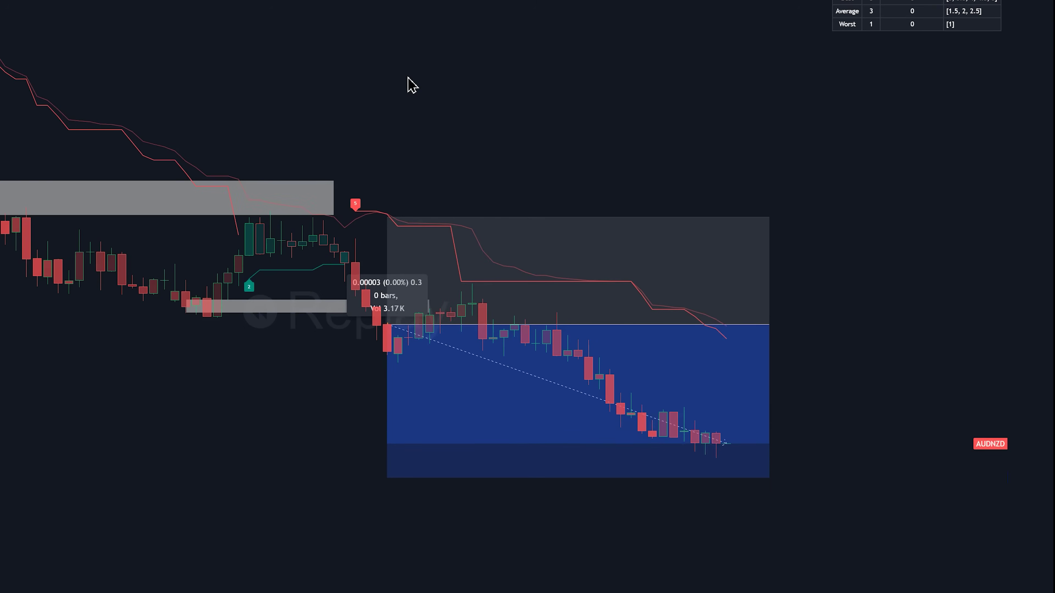
left_click_drag(775, 327, 1000, 326)
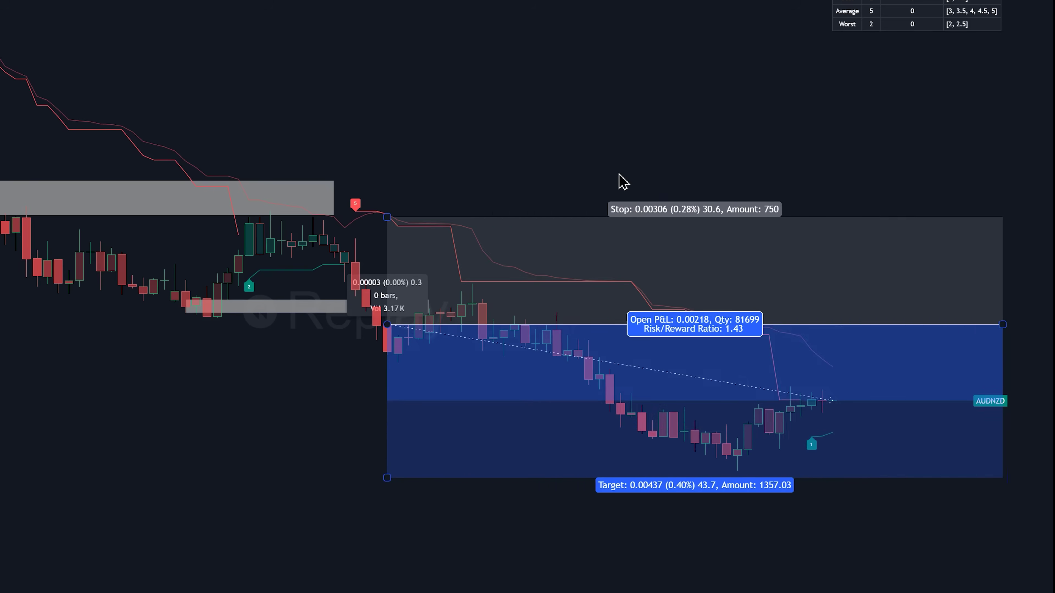
key("Right")
key("Right")
key("Right")
key("Right")
key("Right")
key("Left")
key("Left")
key("Left")
key("Left")
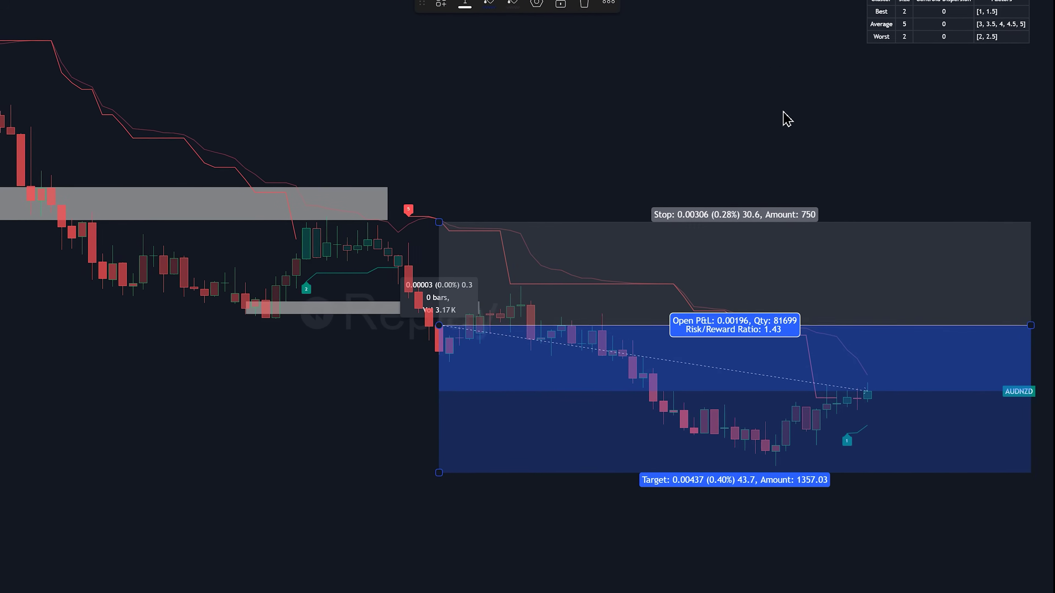
left_click(777, 108)
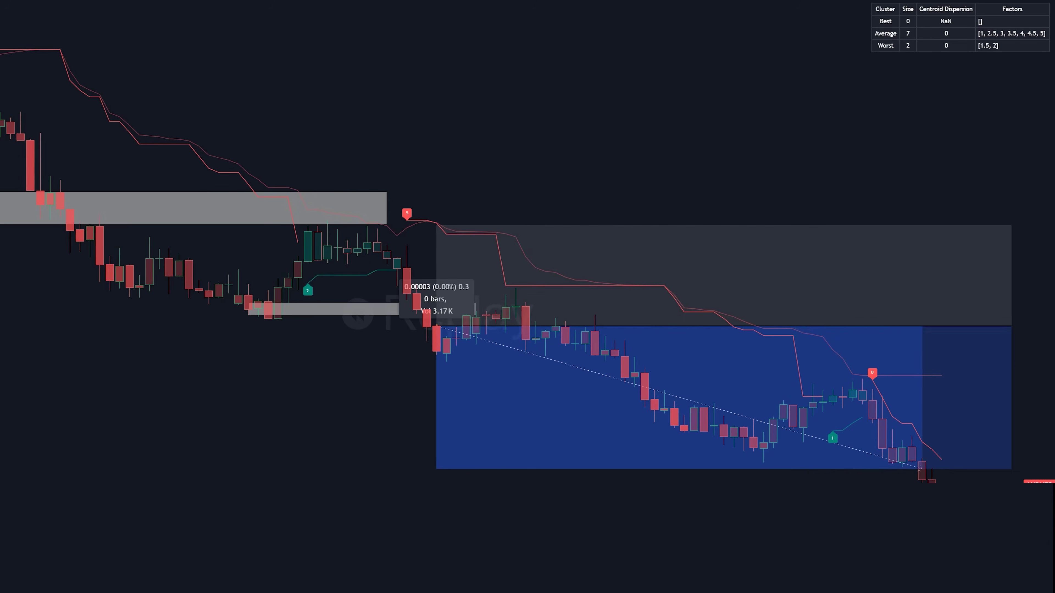
Zoom out and pan to show both the newest and older candles.
left_click_drag(1022, 426, 843, 418)
scroll(783, 420, "down", 5)
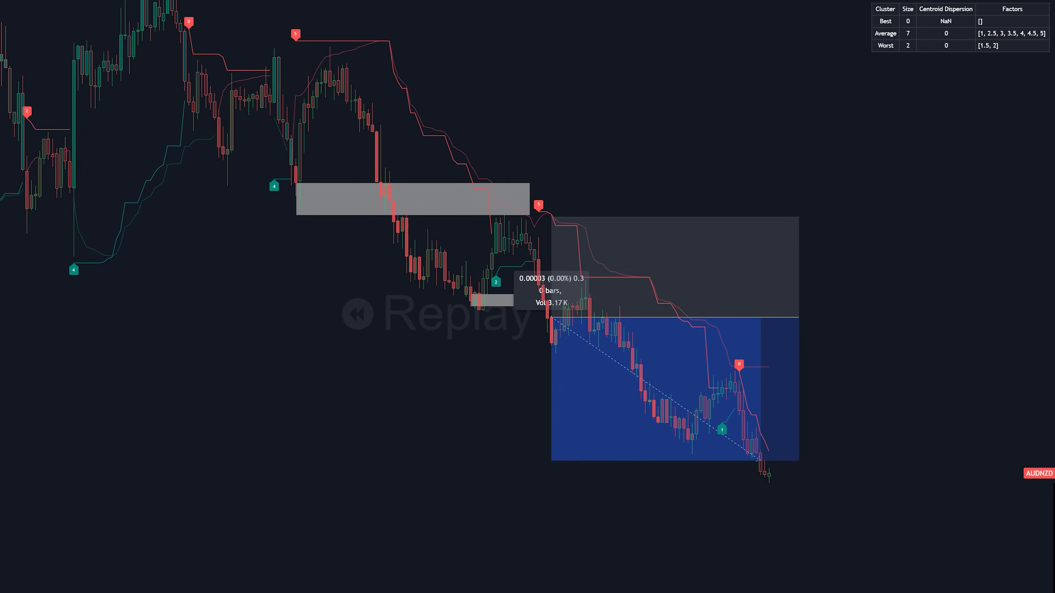
left_click_drag(312, 454, 397, 449)
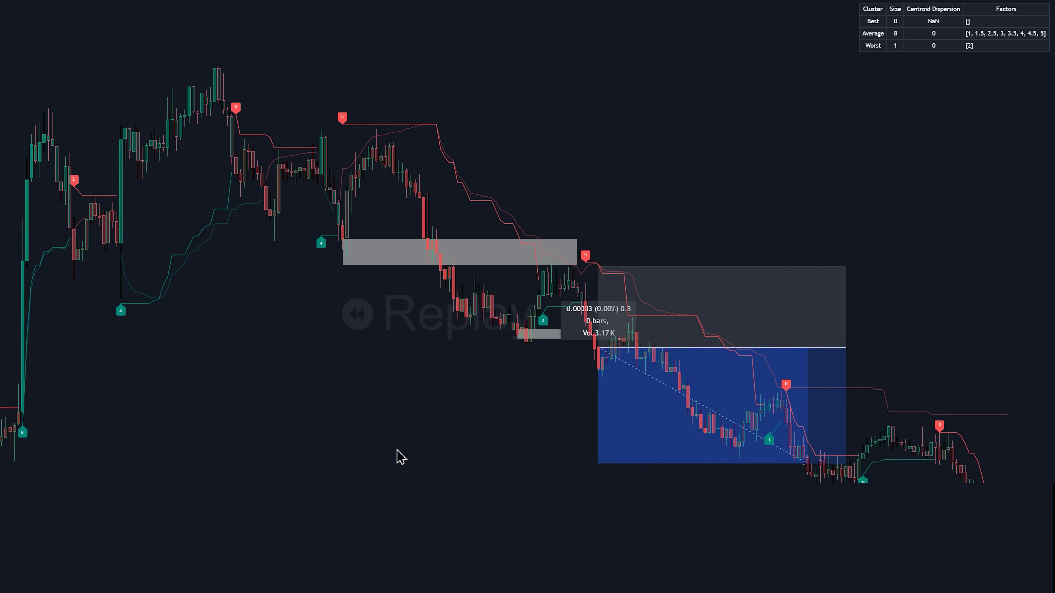